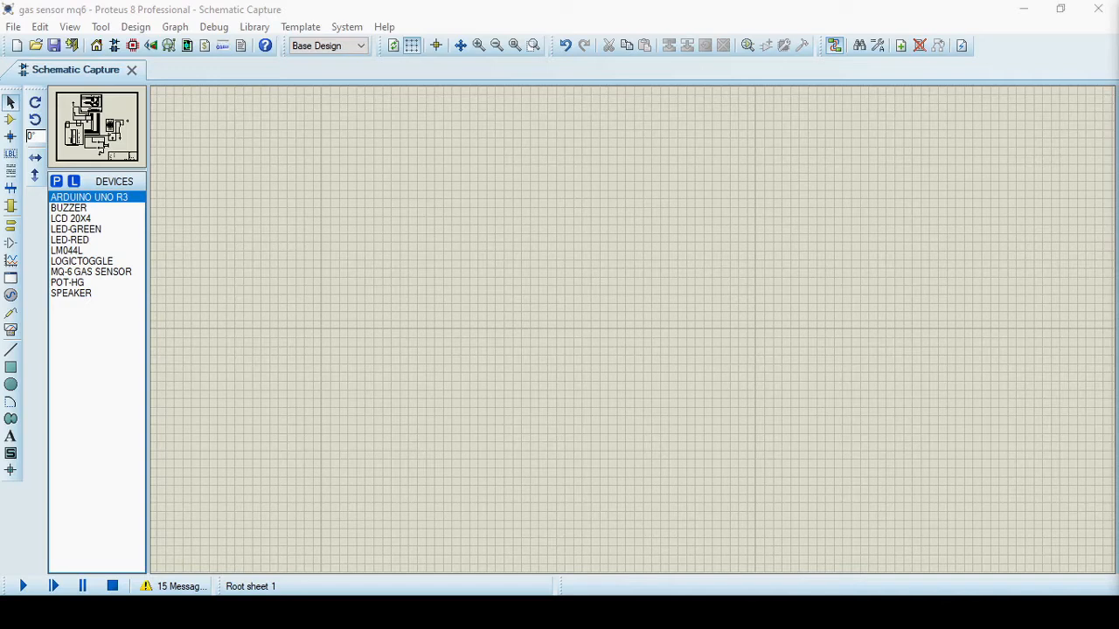
Place an Arduino Uno R3 in the empty sheet area, mirrored and rotated upright so its digital pins face right
left_click(452, 342)
left_click(399, 326)
right_click(400, 327)
left_click(463, 268)
right_click(407, 320)
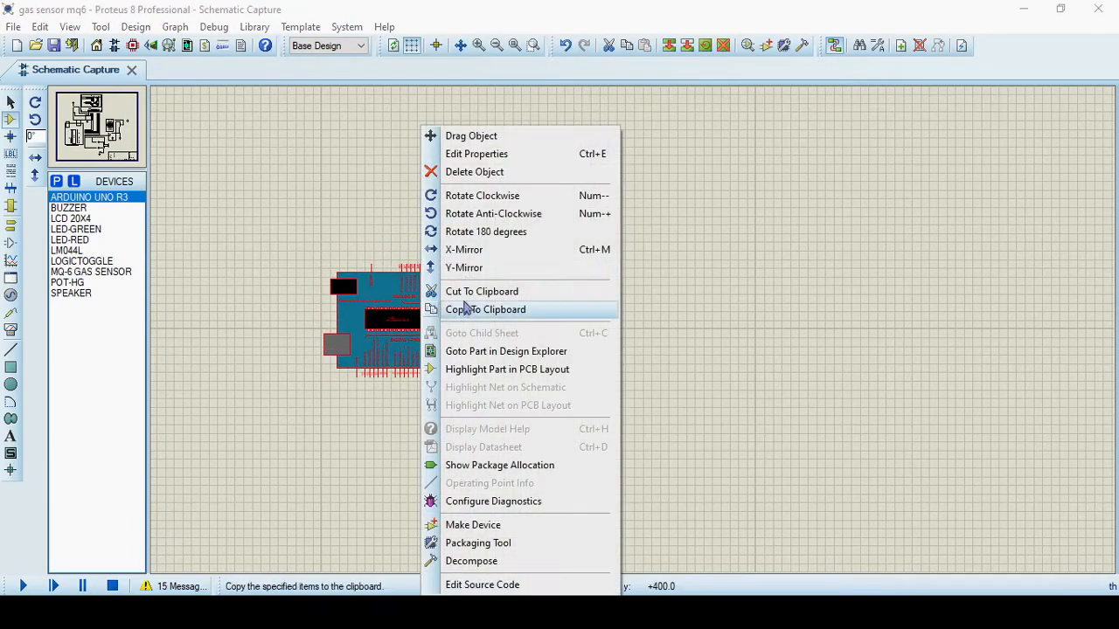
left_click(477, 250)
scroll(403, 339, "up", 2)
right_click(610, 284)
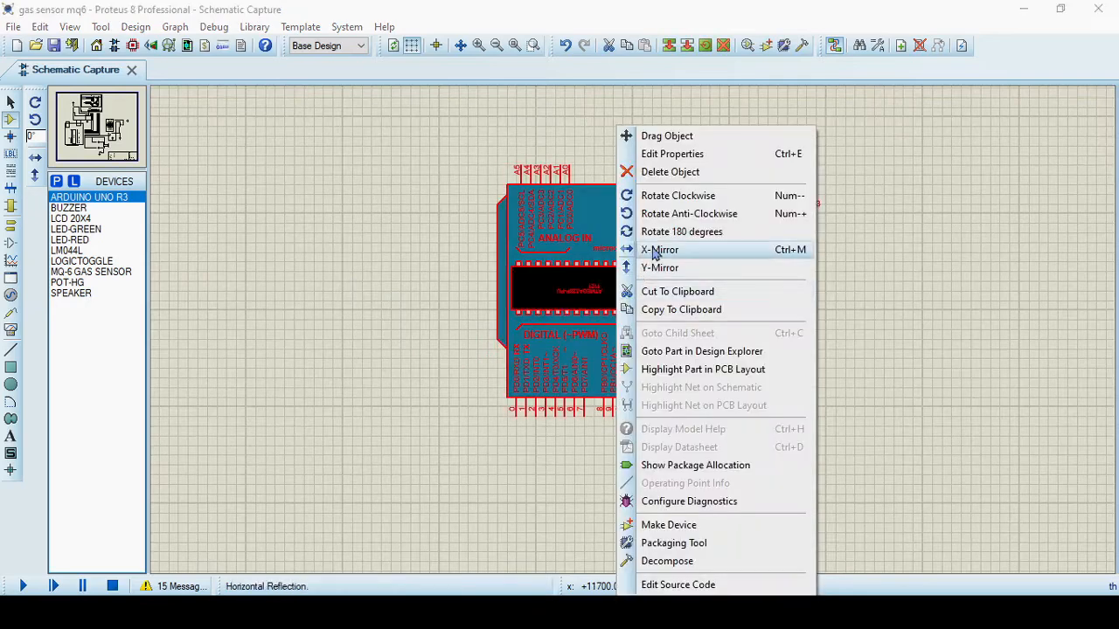
left_click(630, 214)
left_click(796, 267)
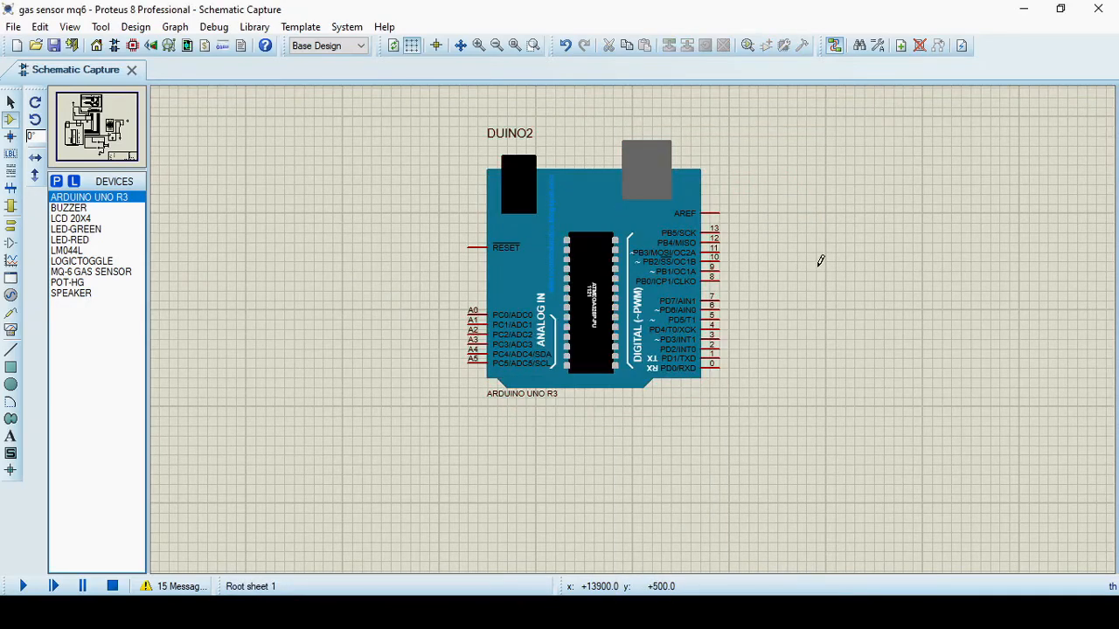
Place an MQ-6 gas sensor well to the right of the Arduino, leaving room between them for other parts
middle_click(817, 262)
left_click(430, 307)
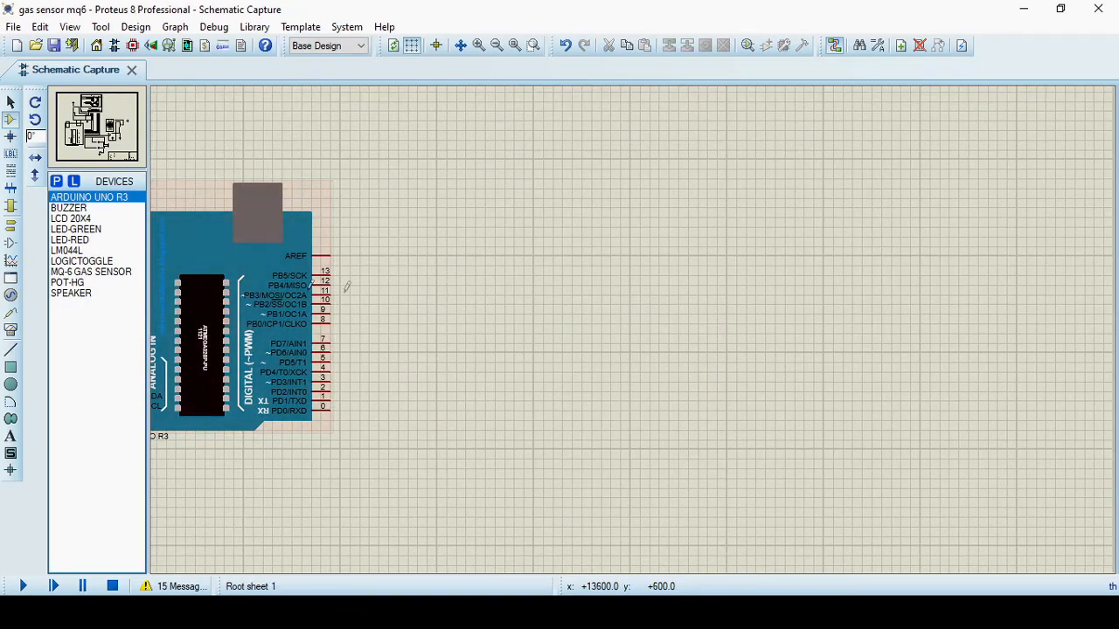
left_click(118, 272)
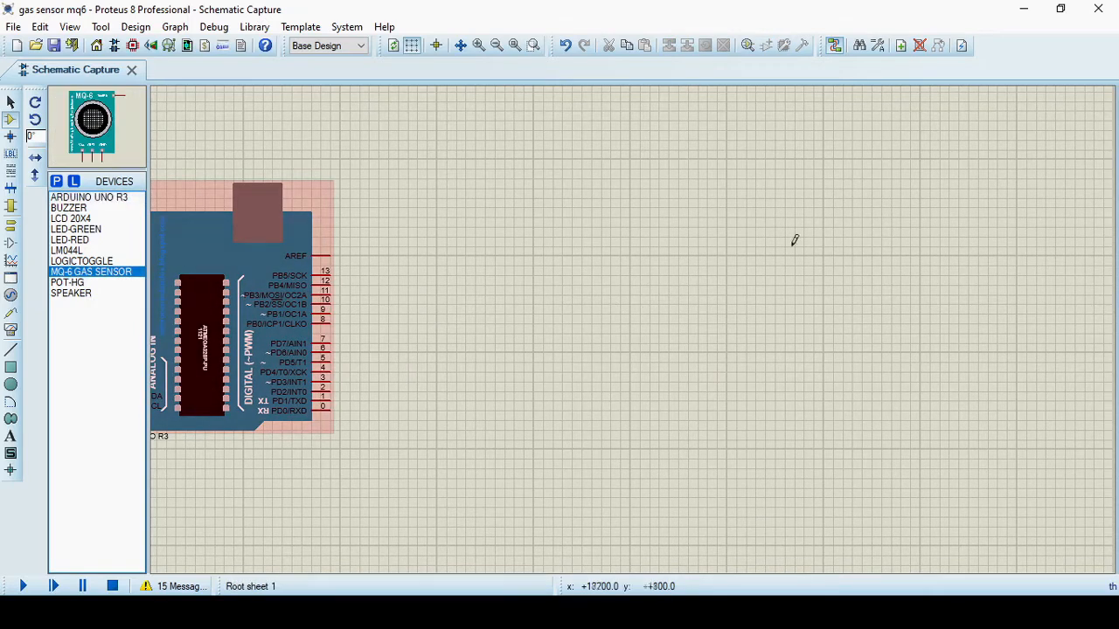
left_click(817, 254)
left_click(814, 249)
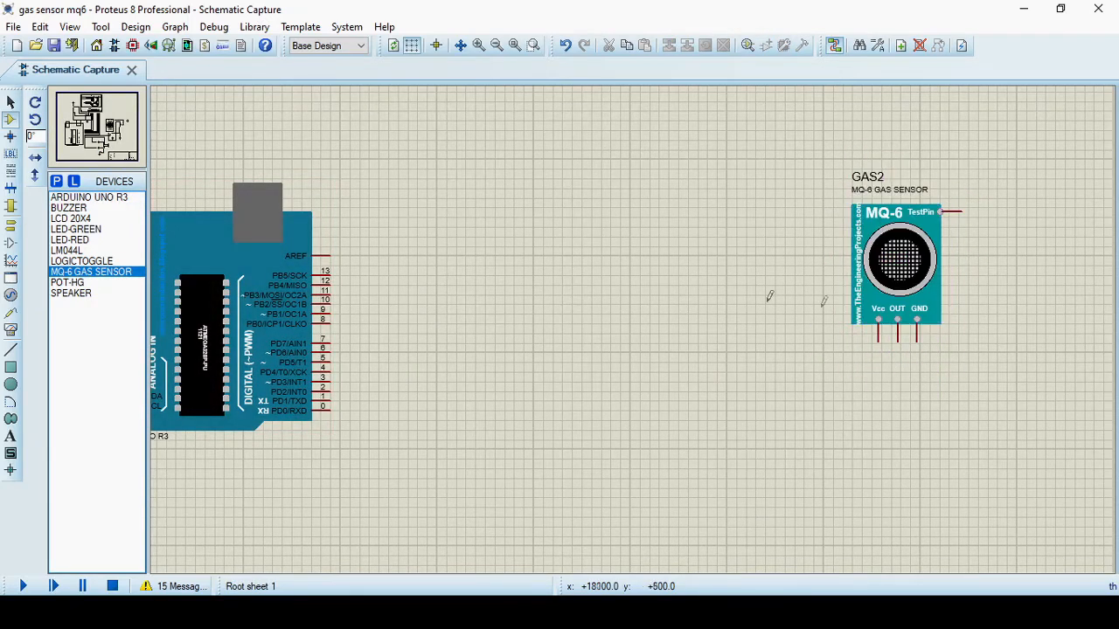
Place an LCD 20X4 display above and between the Arduino and the gas sensor
middle_click(665, 240)
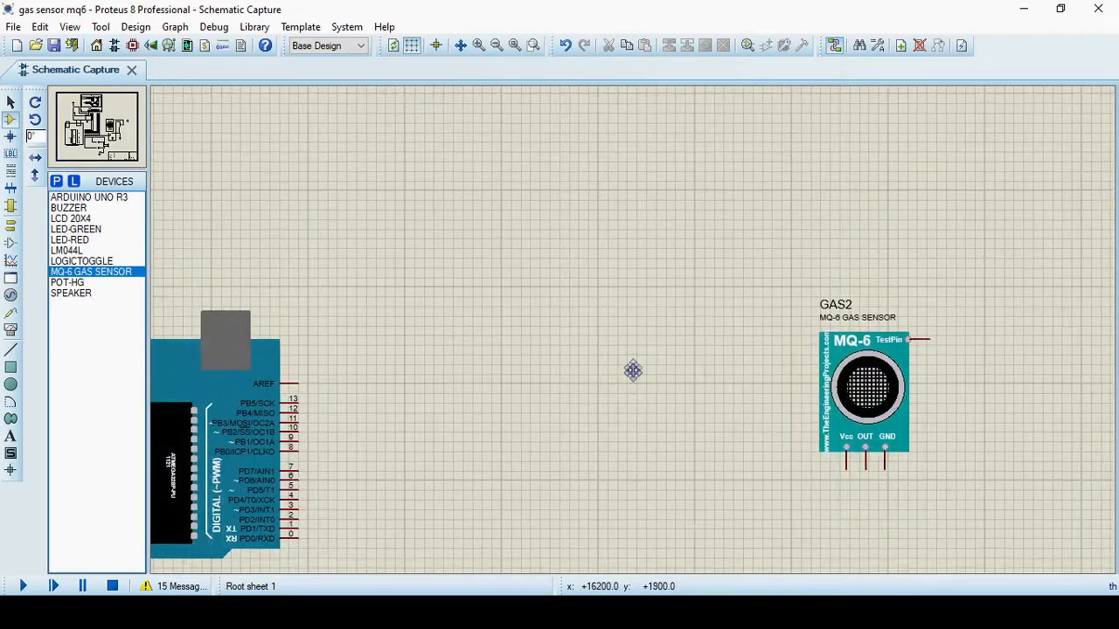
left_click(70, 218)
left_click(564, 166)
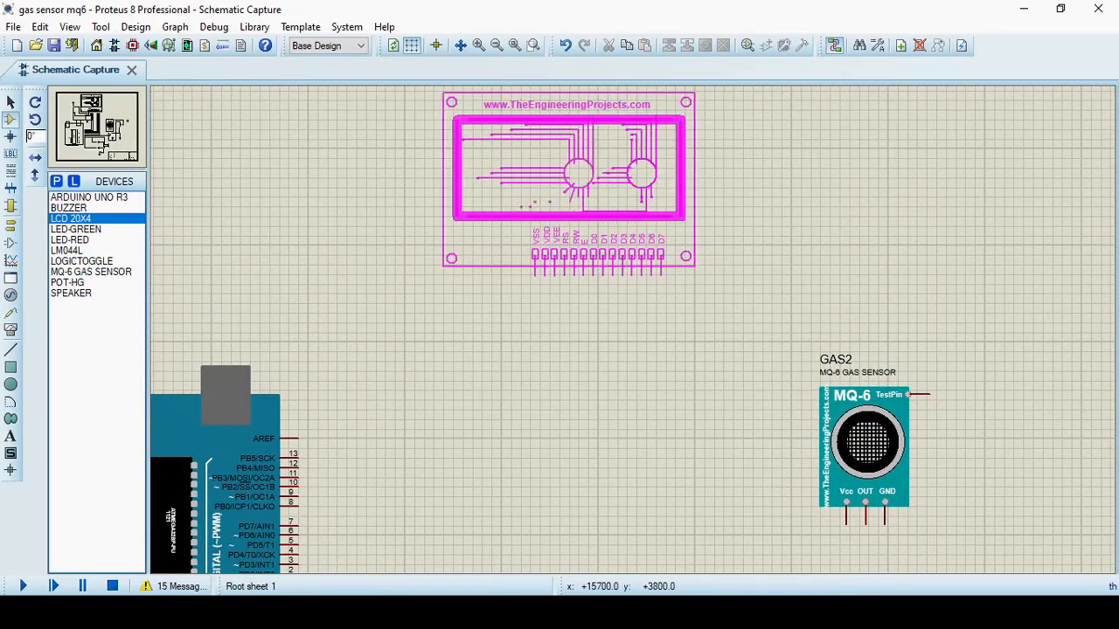
left_click(588, 166)
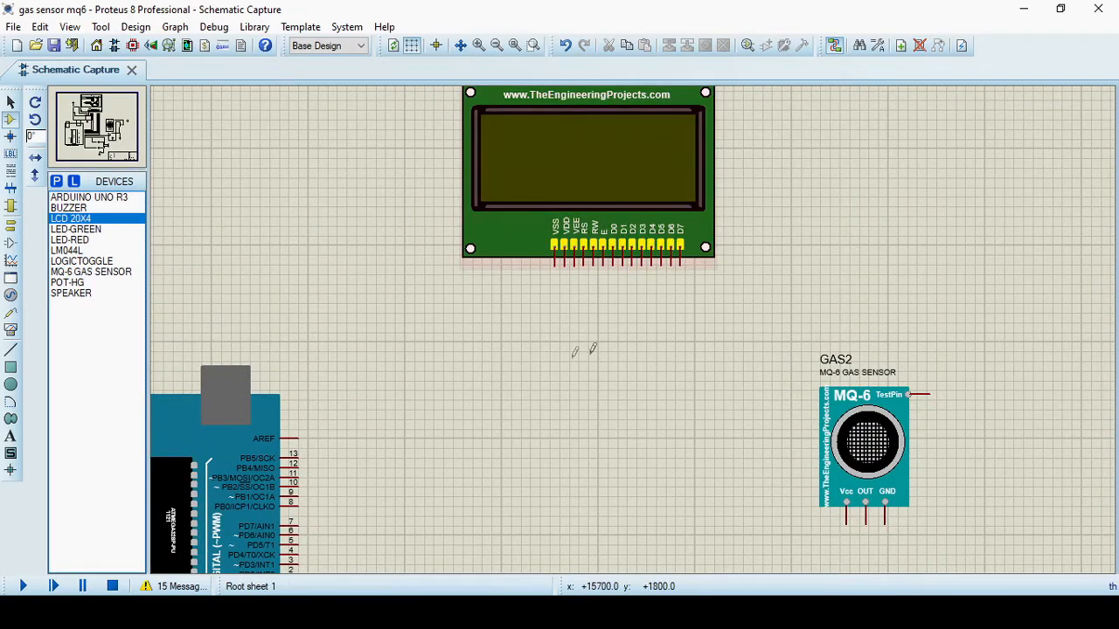
Place a red LED between the Arduino and the gas sensor, level with the lowest digital pins, and rotate it 90 degrees anti-clockwise
middle_click(599, 442)
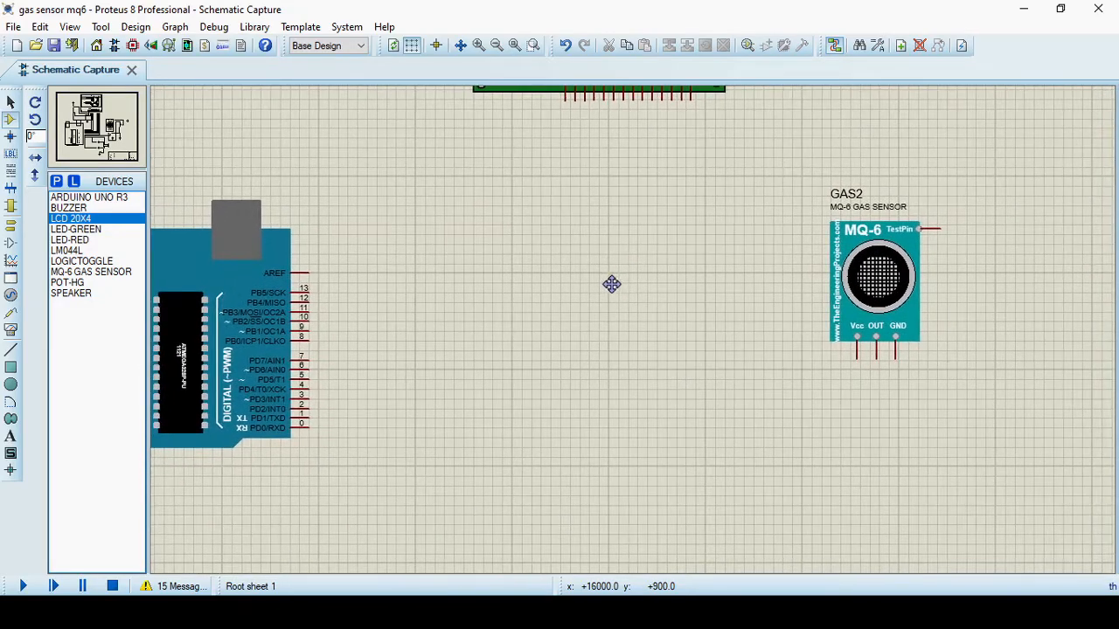
left_click(610, 284)
left_click(70, 240)
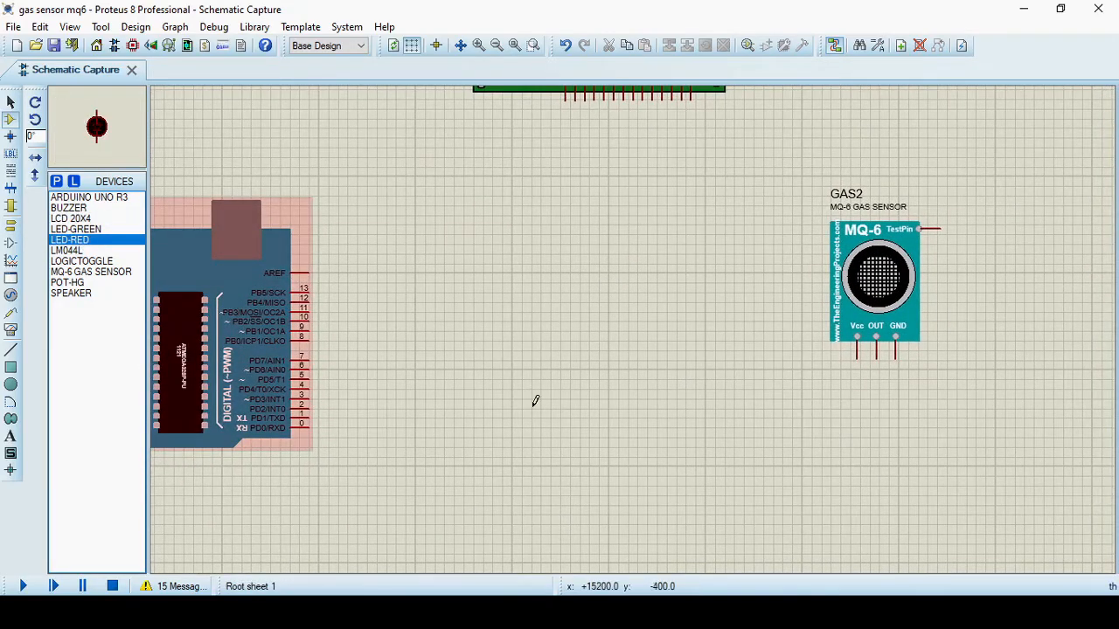
left_click(579, 429)
left_click(580, 429)
right_click(587, 428)
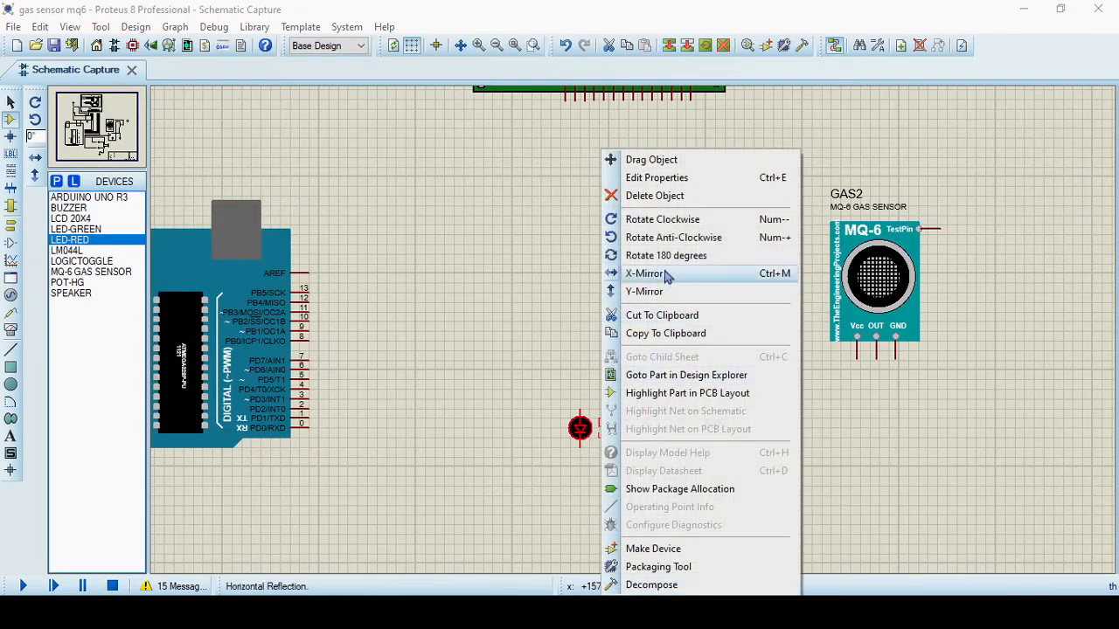
left_click(667, 238)
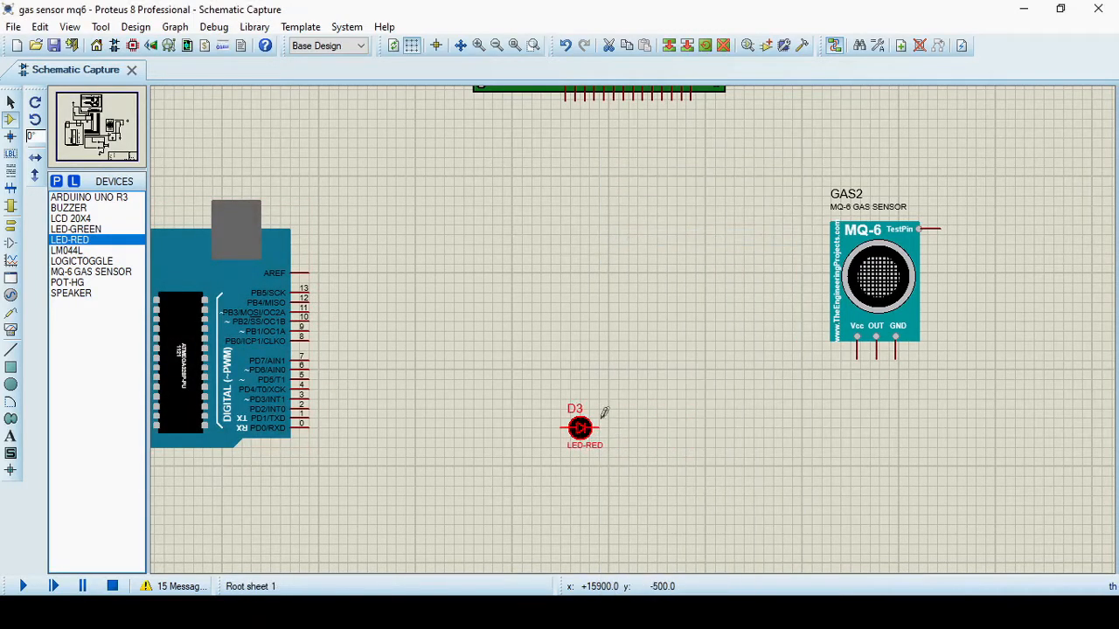
Place a green LED directly below the red one and rotate it 90 degrees anti-clockwise
left_click(107, 229)
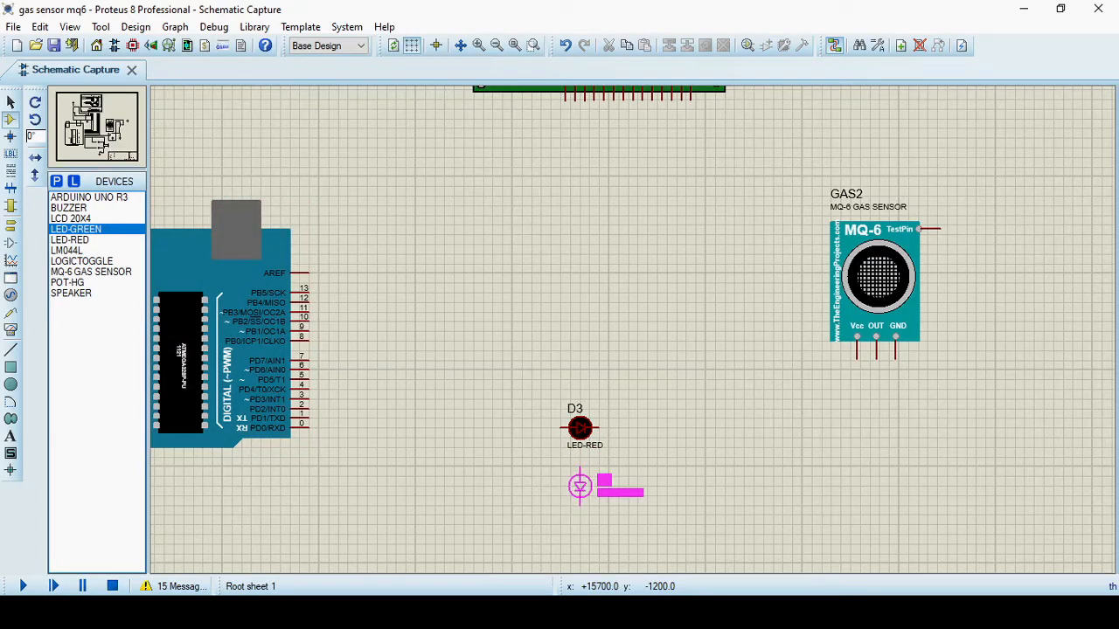
left_click(579, 487)
right_click(581, 487)
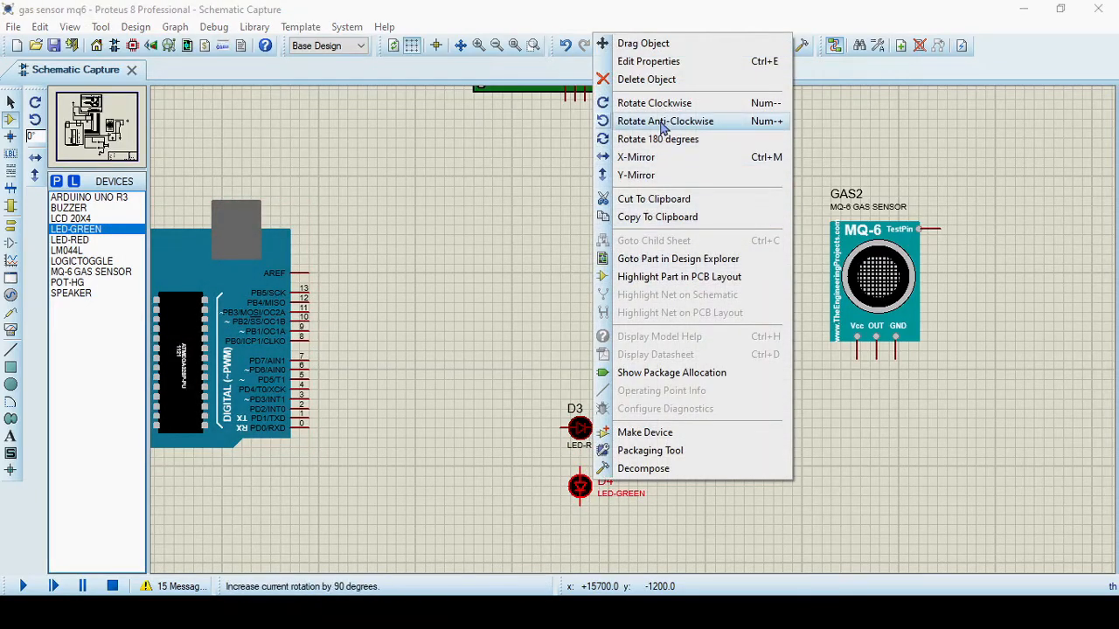
left_click(664, 120)
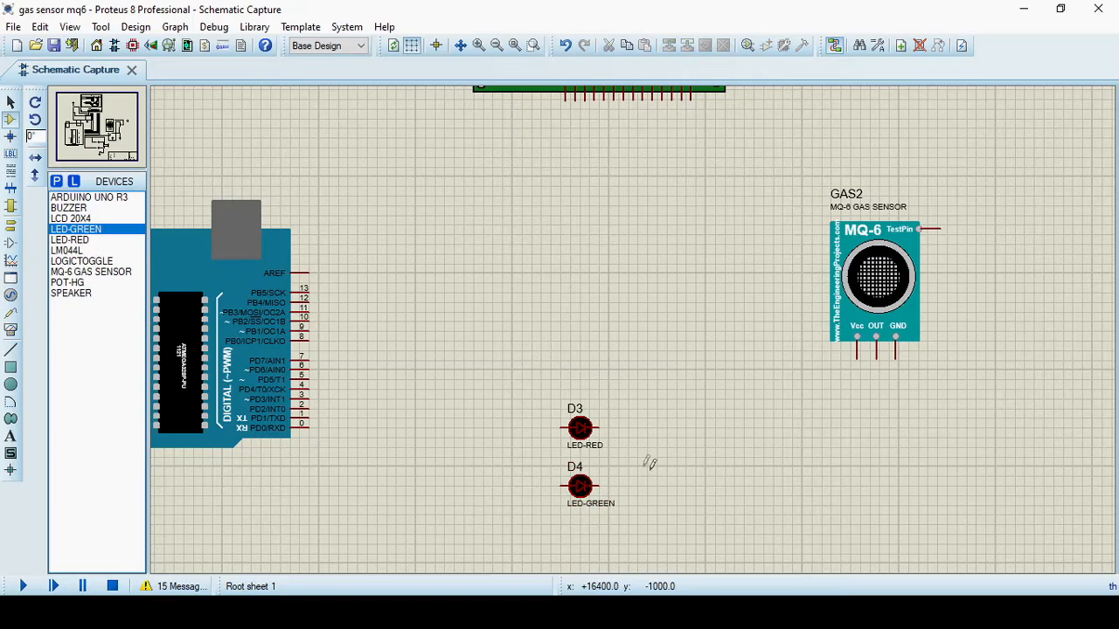
Place a buzzer to the right of the two LEDs
left_click(78, 293)
left_click(84, 211)
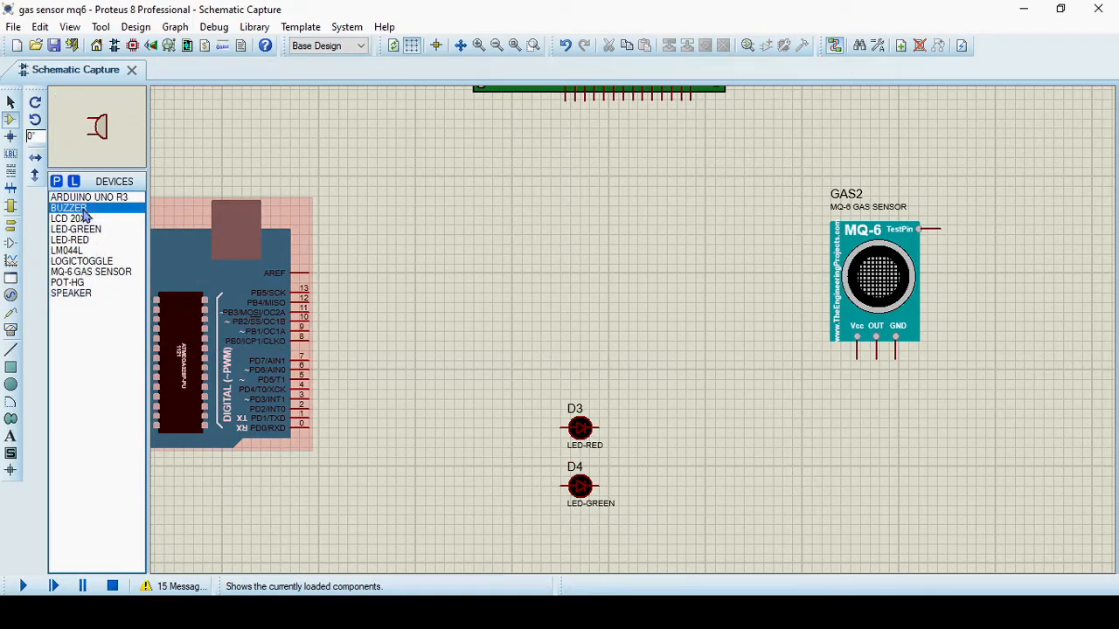
left_click(666, 452)
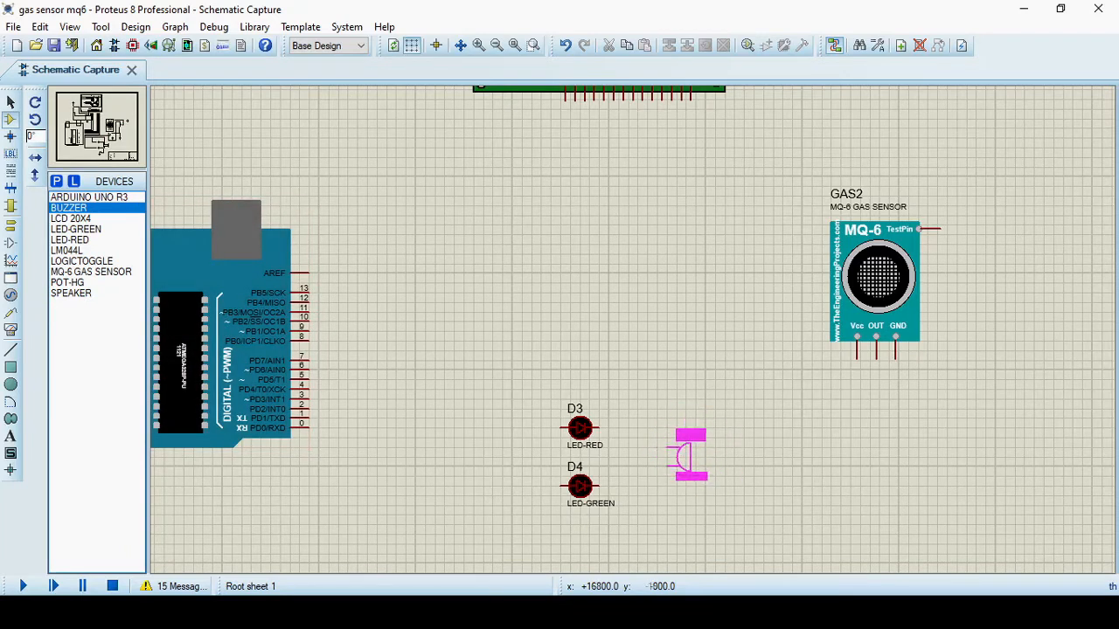
left_click(673, 456)
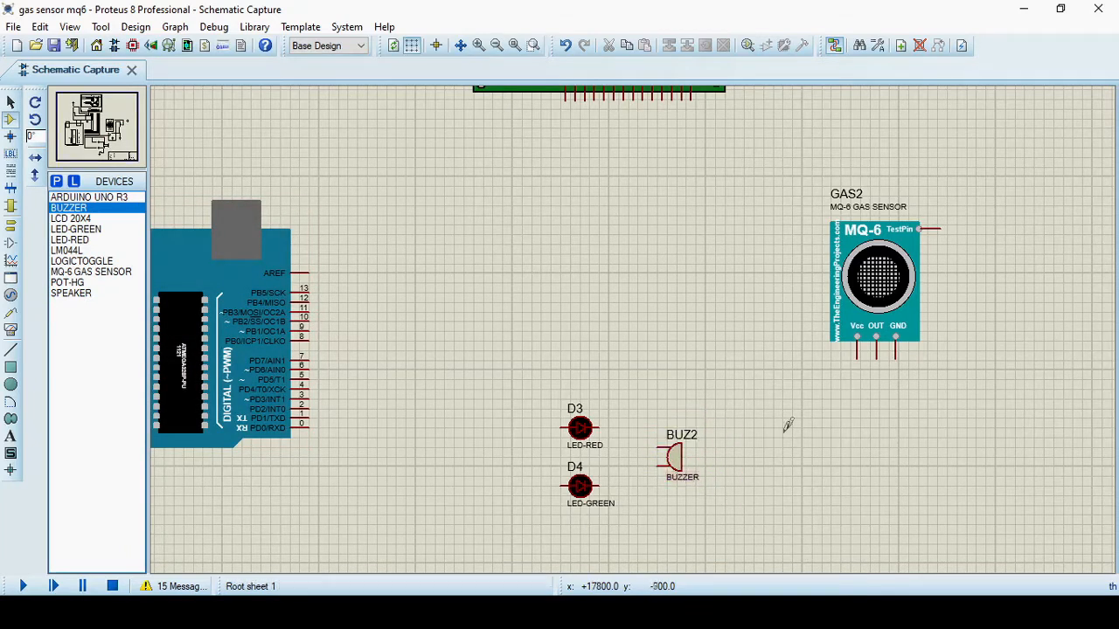
Place a POT-HG potentiometer above the Arduino, to the left of the LCD
scroll(679, 390, "up", 1)
scroll(667, 385, "down", 1)
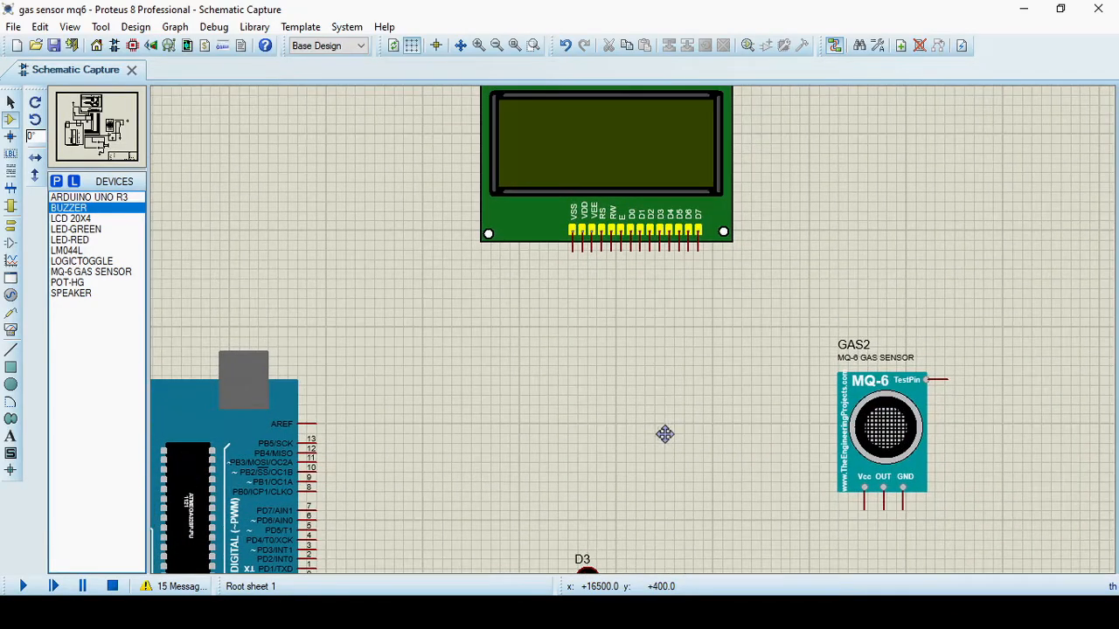
left_click(79, 282)
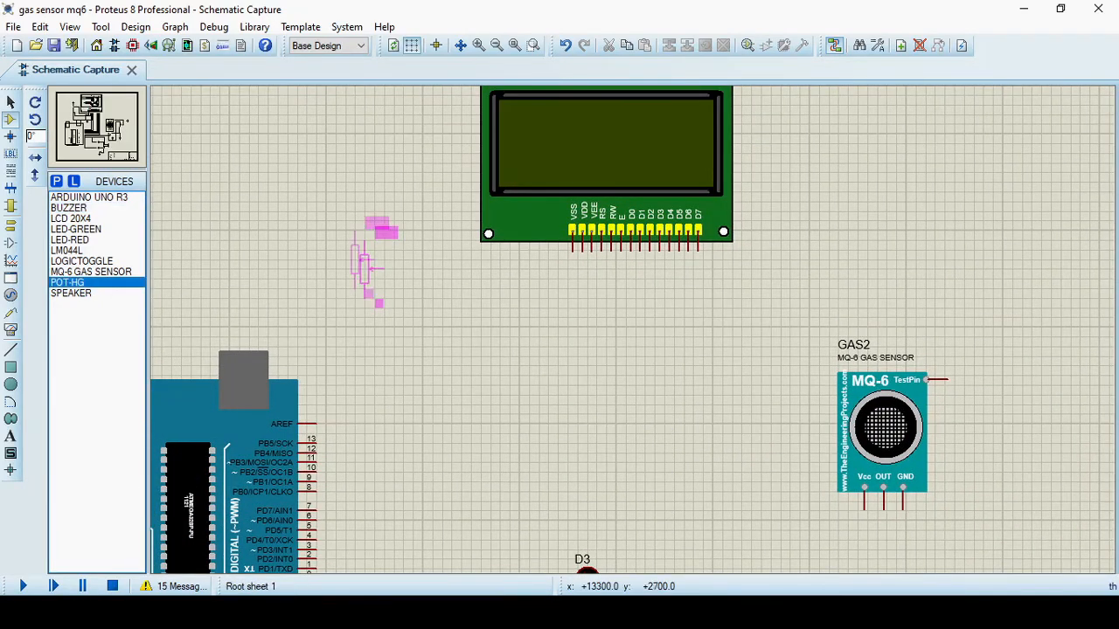
left_click(336, 269)
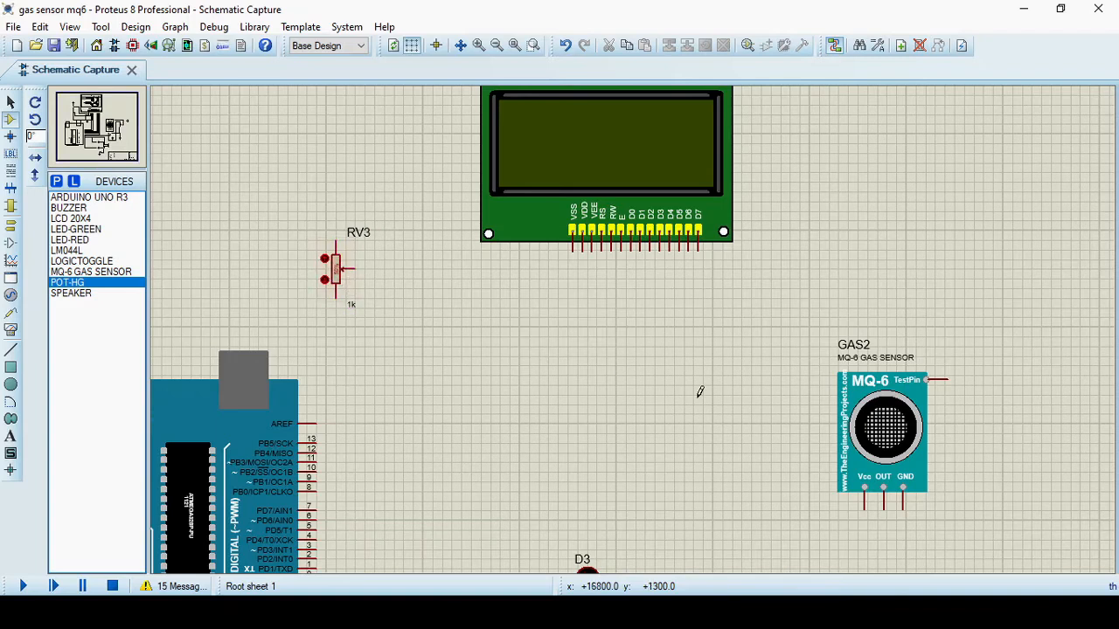
Place a LOGICTOGGLE to the right of the gas sensor, beside its TestPin
left_click_drag(699, 392, 680, 357)
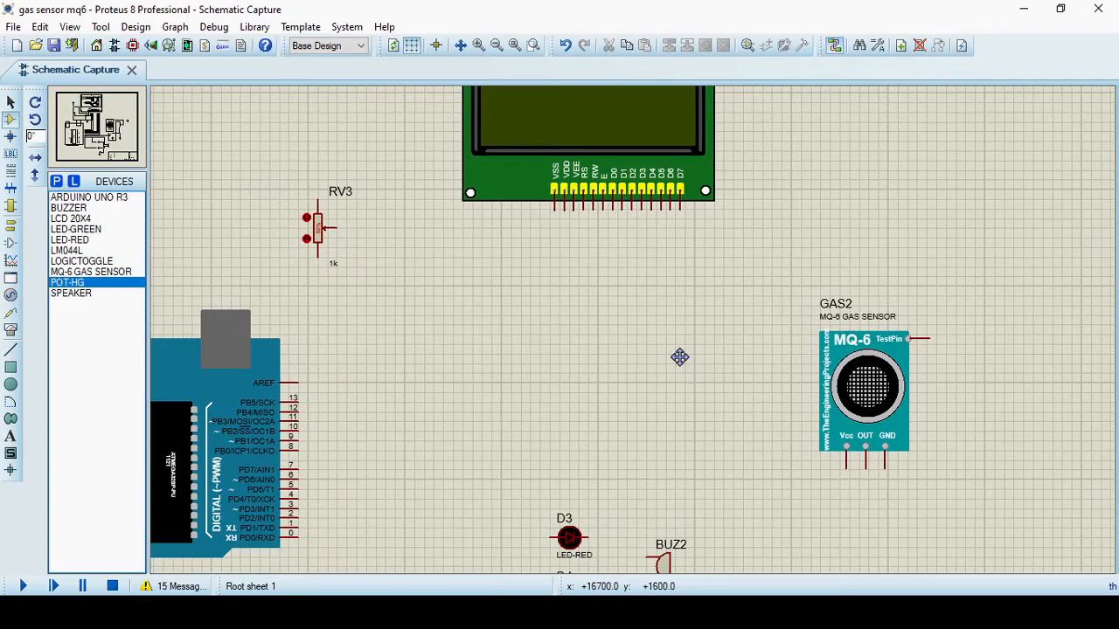
left_click(81, 260)
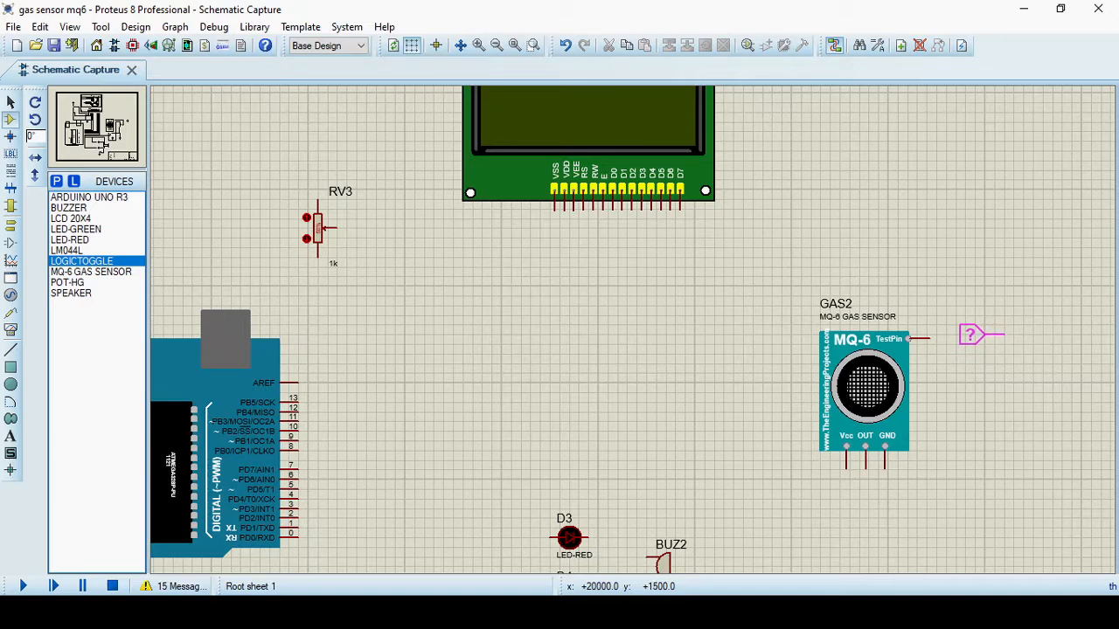
left_click(972, 335)
key("Escape")
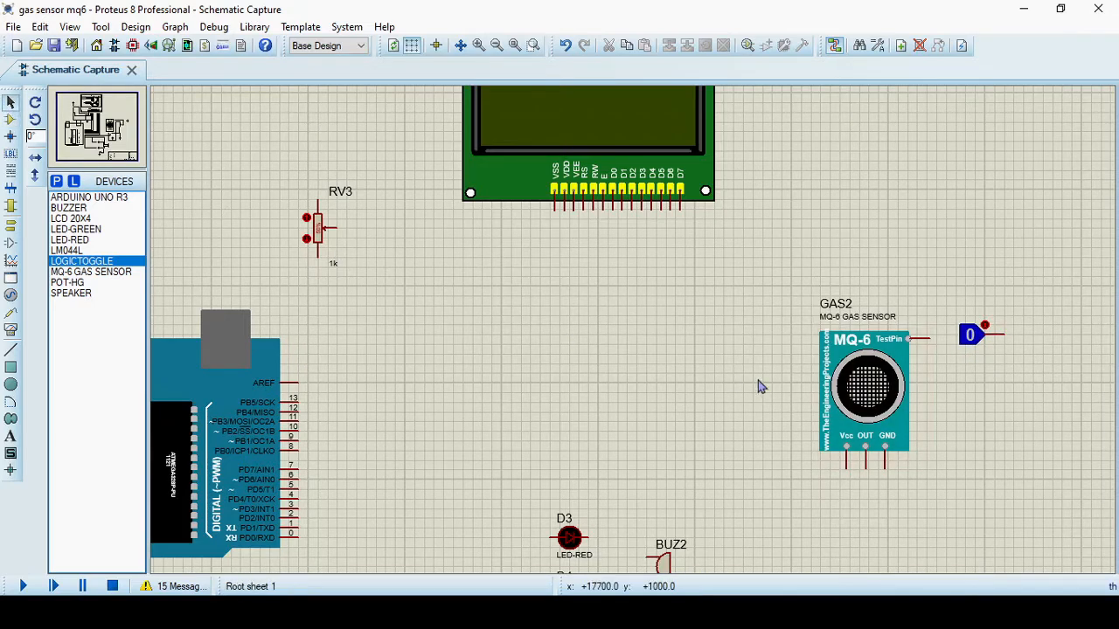
Place a power terminal beside the gas sensor and wire it to the sensor's Vcc pin
left_click_drag(755, 393, 754, 338)
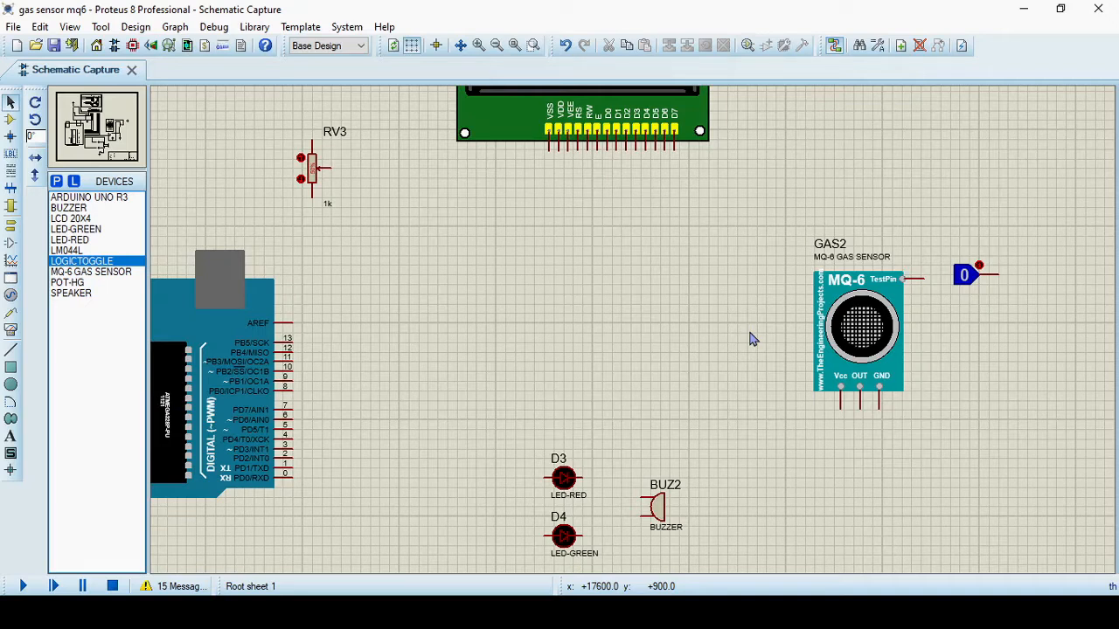
left_click(10, 224)
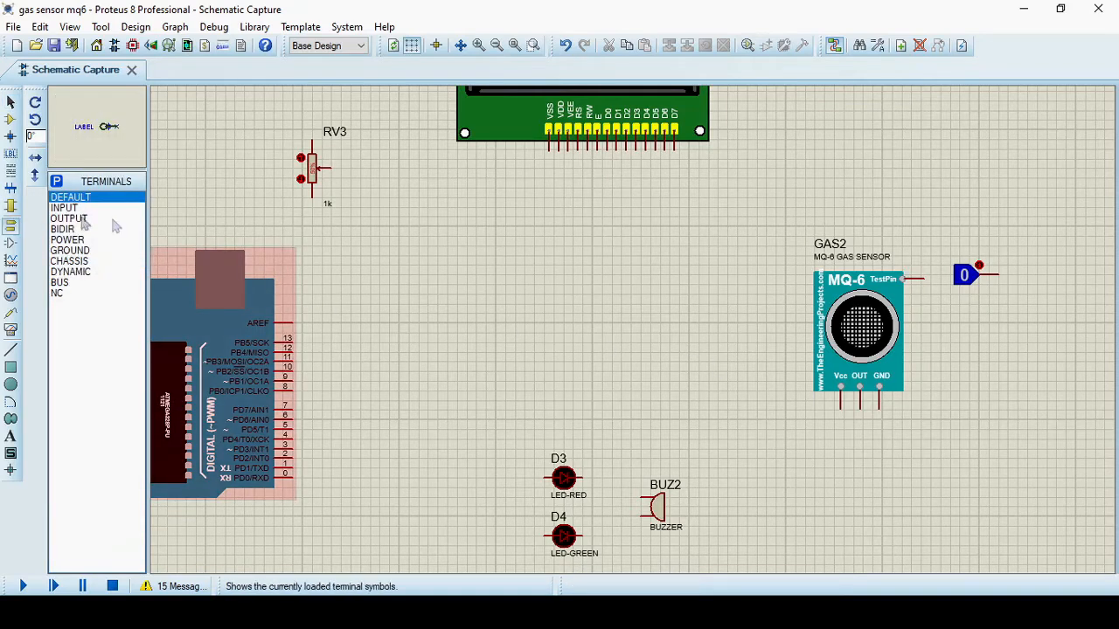
left_click(79, 239)
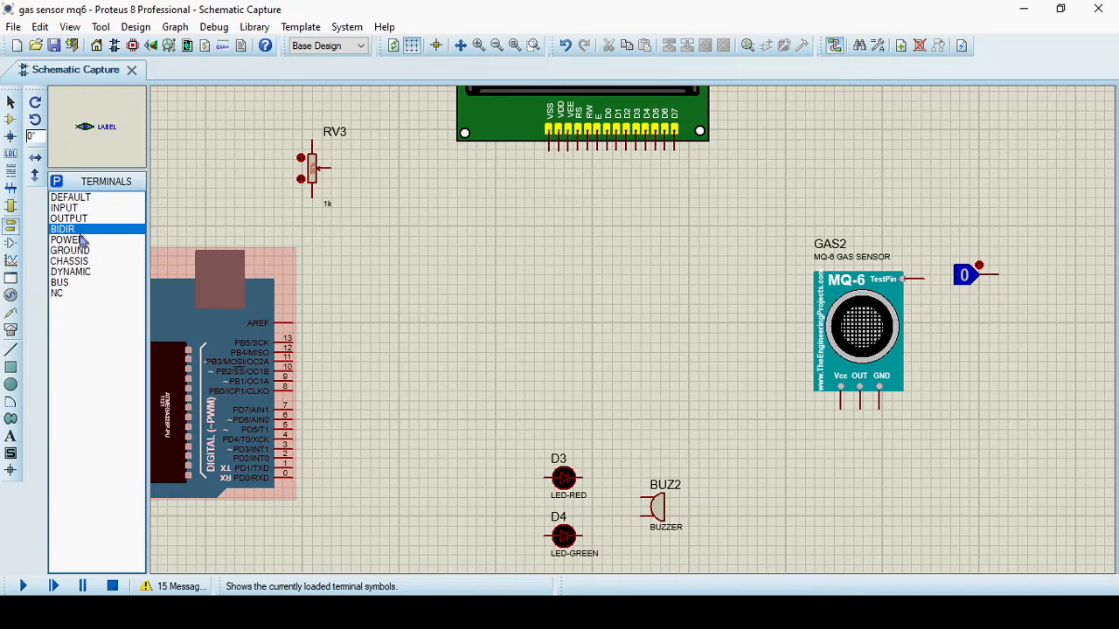
left_click(12, 208)
left_click(10, 225)
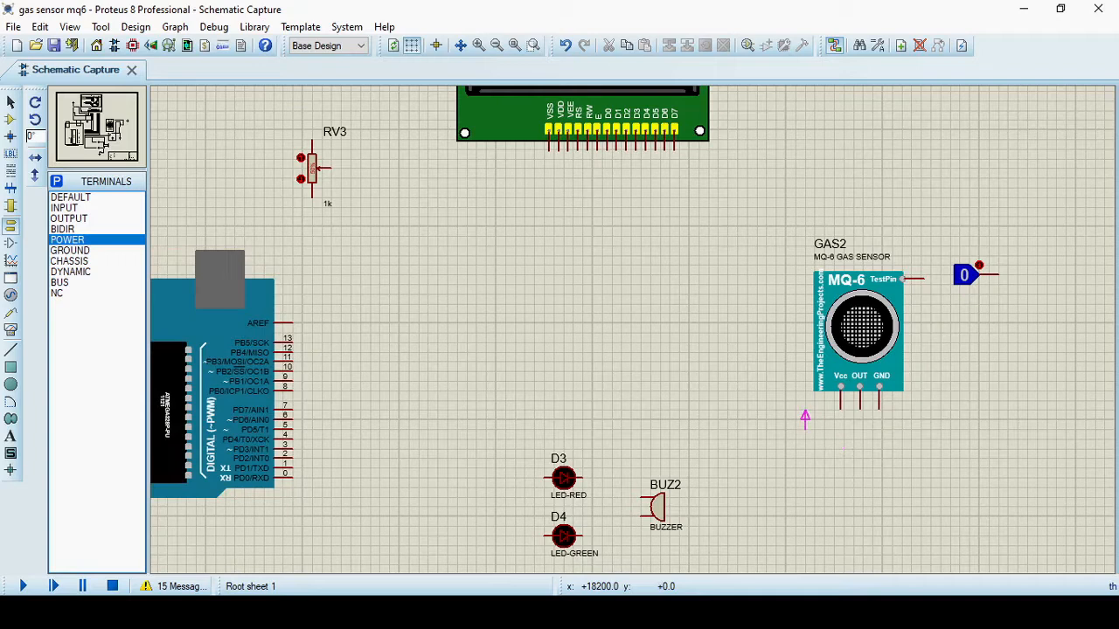
left_click(796, 369)
left_click(795, 377)
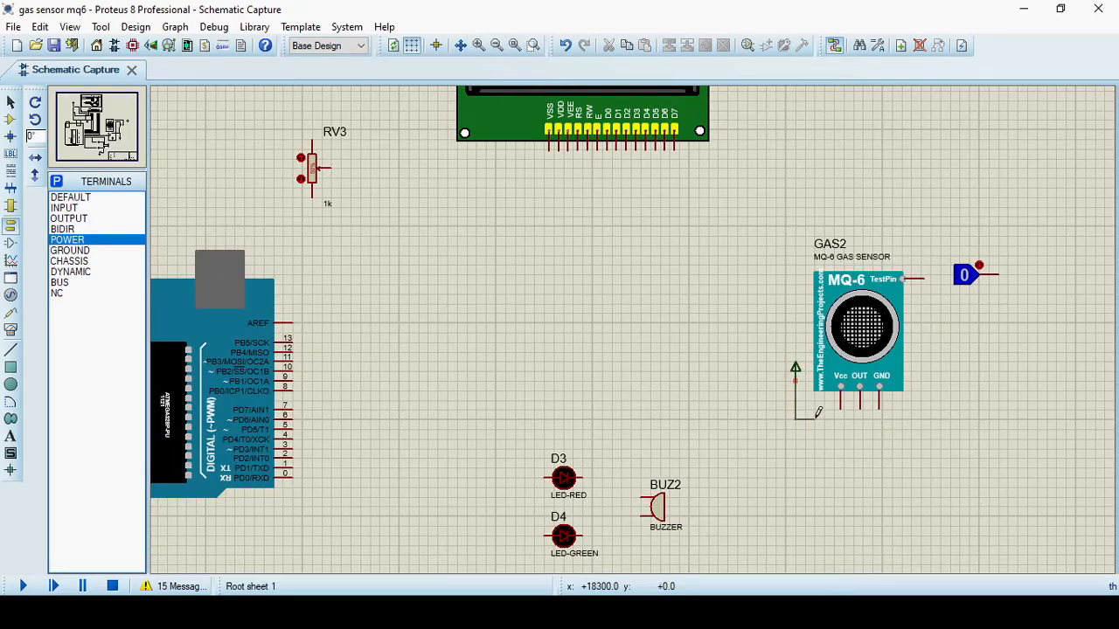
left_click(840, 411)
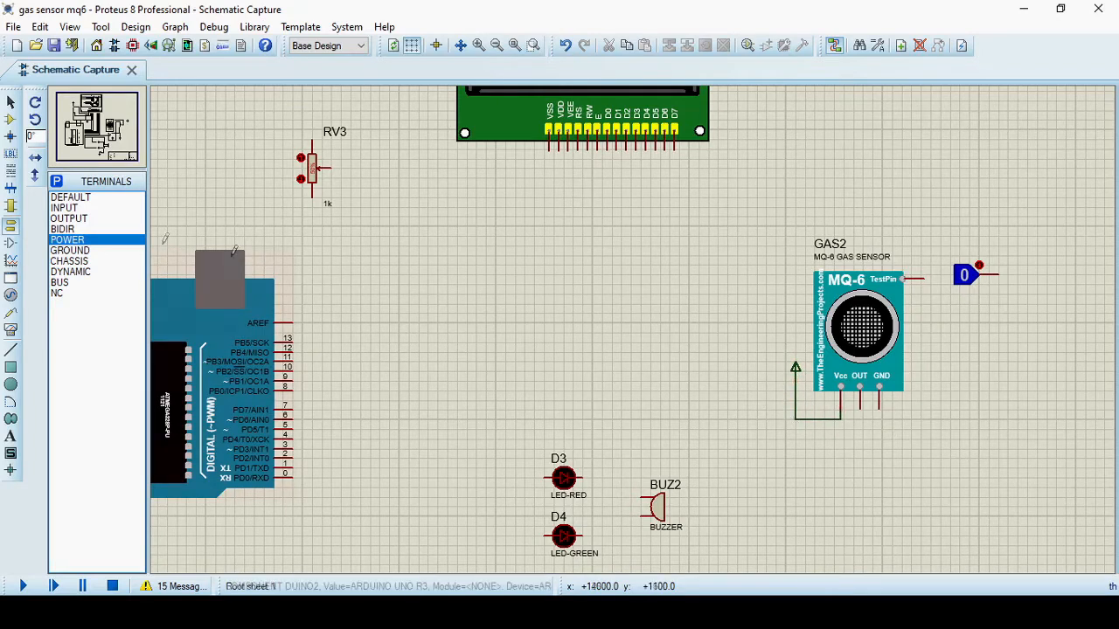
Connect a ground terminal to the gas sensor's GND pin and wire Arduino digital pin 7 to the sensor's OUT pin
left_click(70, 251)
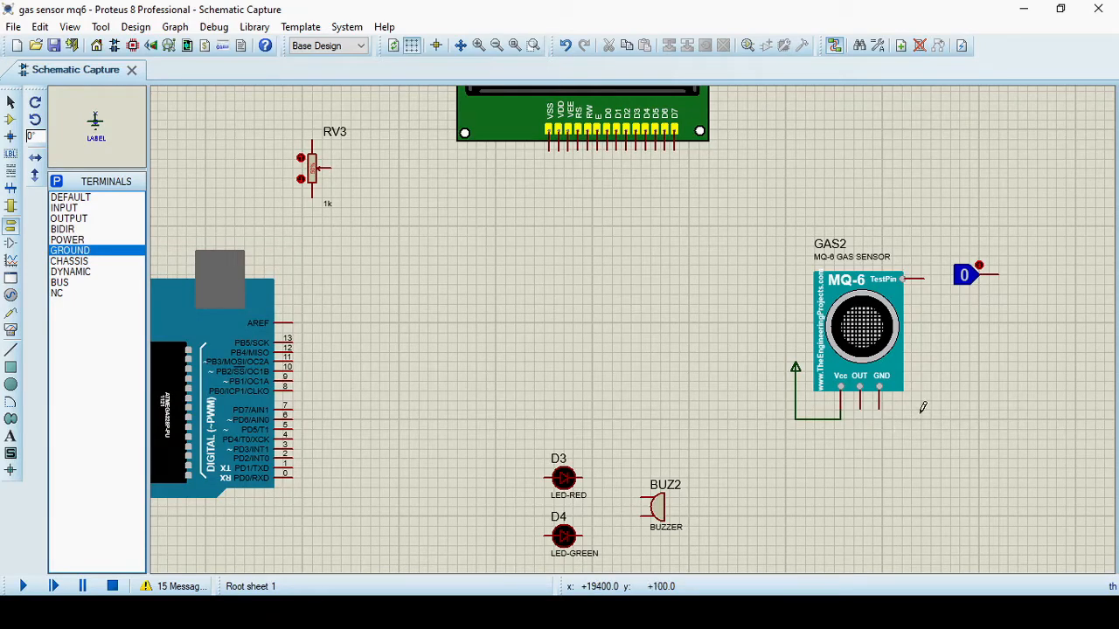
left_click(881, 449)
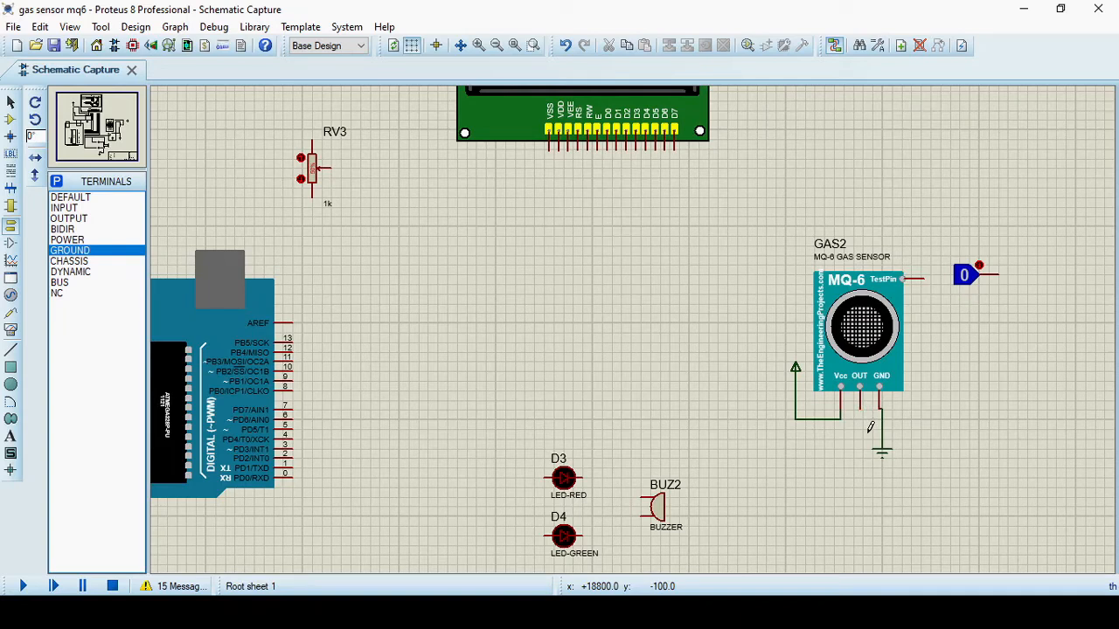
left_click(293, 408)
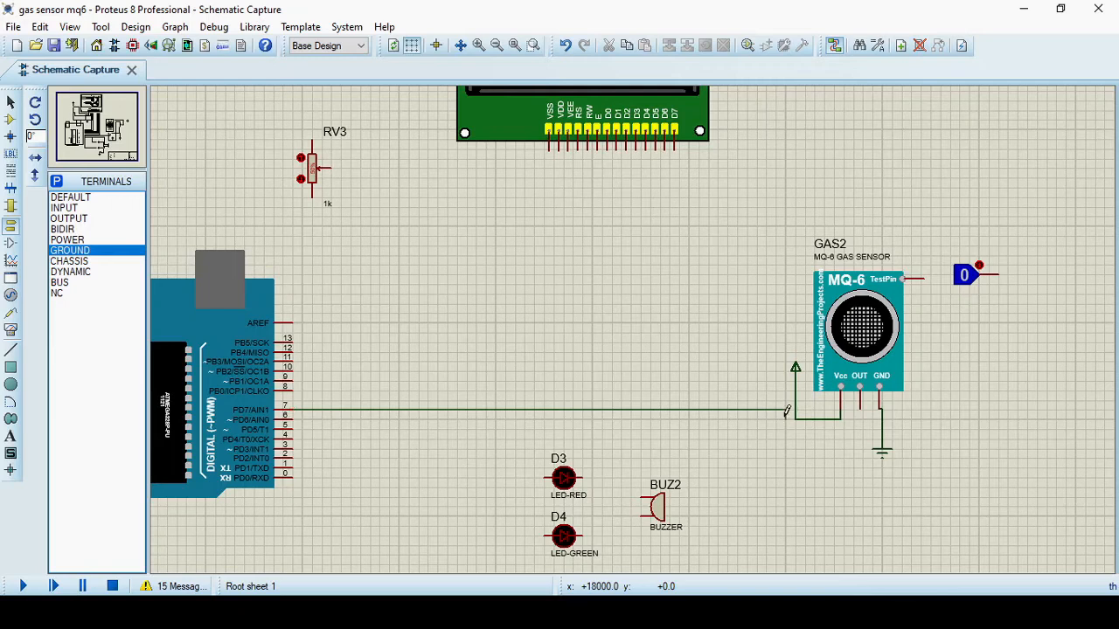
left_click(861, 404)
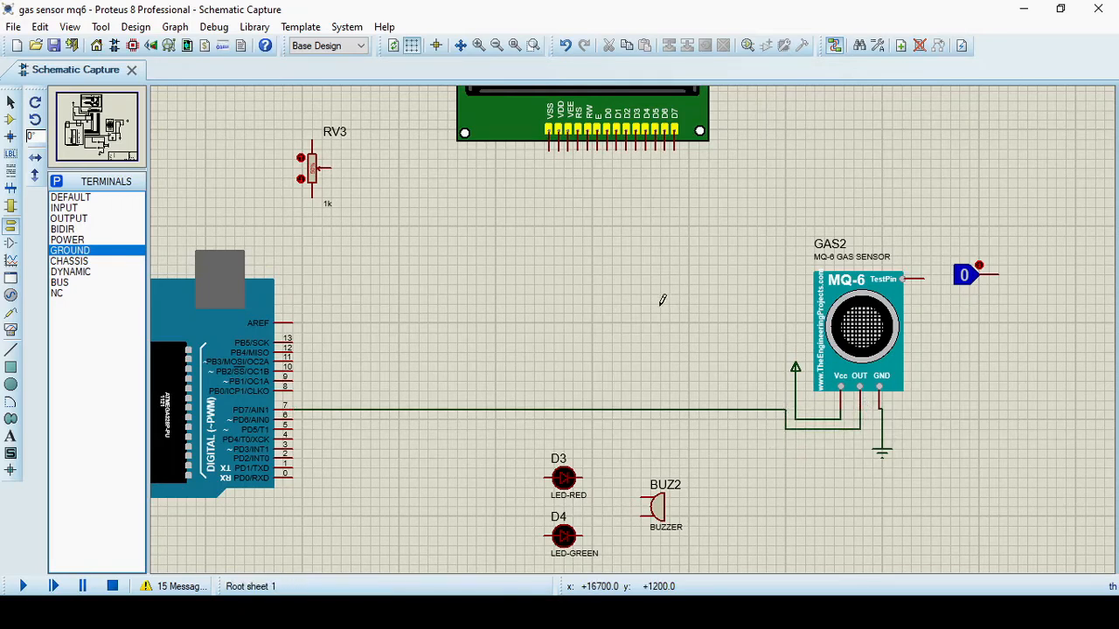
Wire Arduino digital pin 6 to the red LED's anode and digital pin 5 to the green LED's anode
left_click_drag(667, 325, 684, 244)
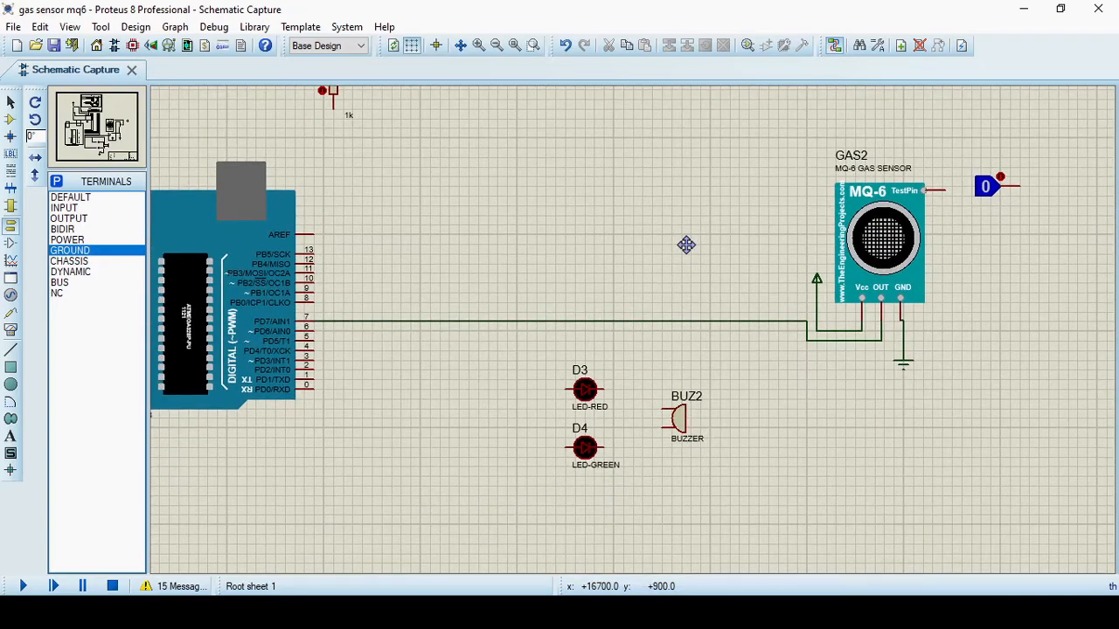
left_click(688, 245)
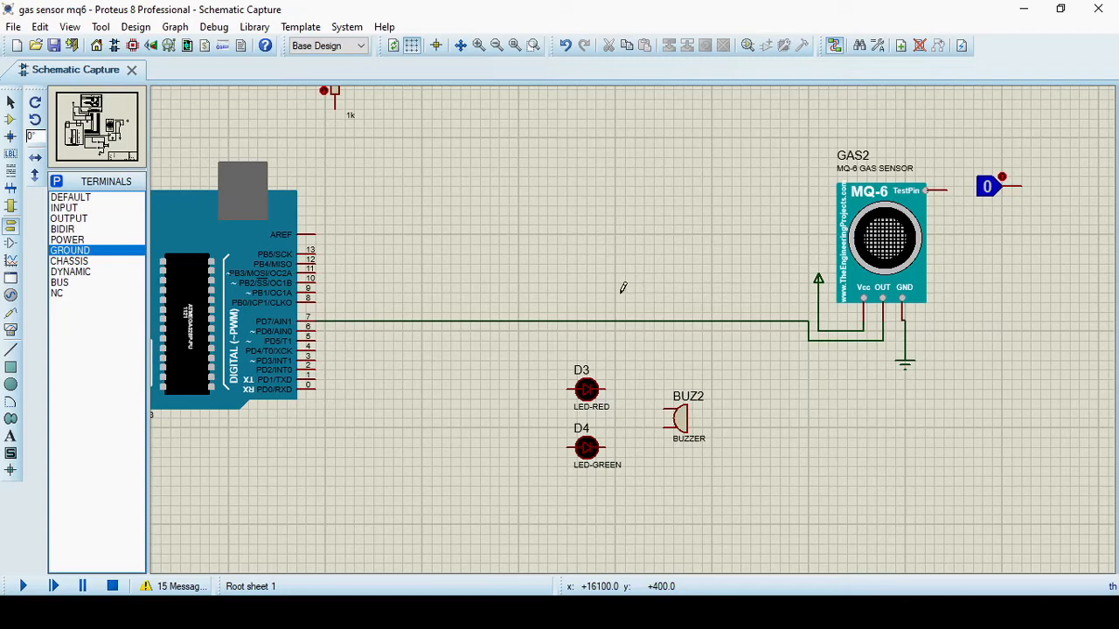
left_click(315, 331)
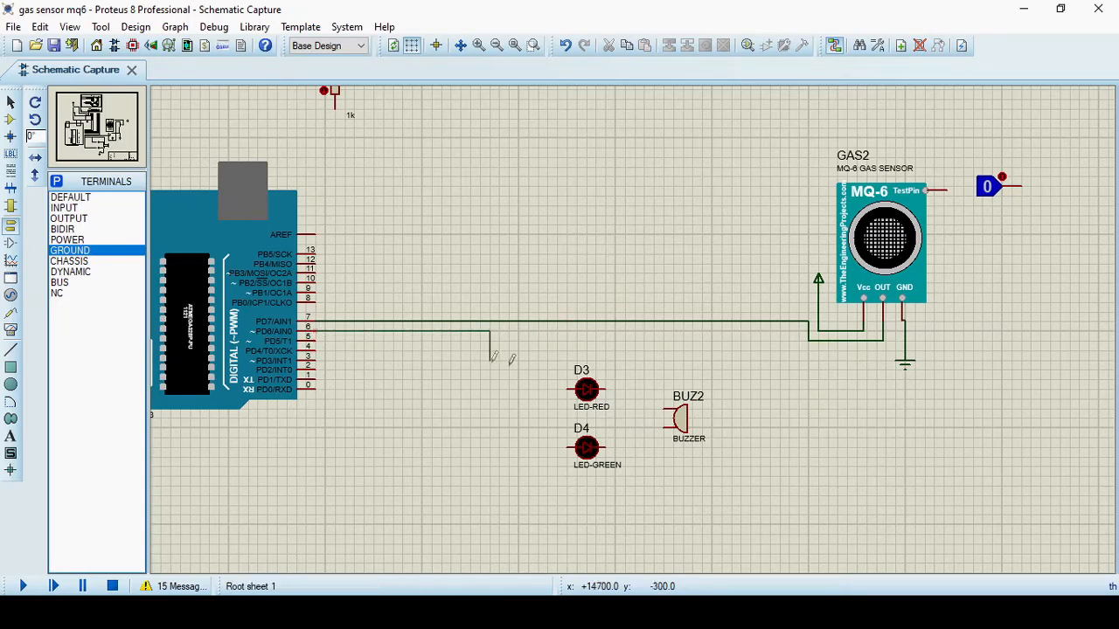
left_click(566, 389)
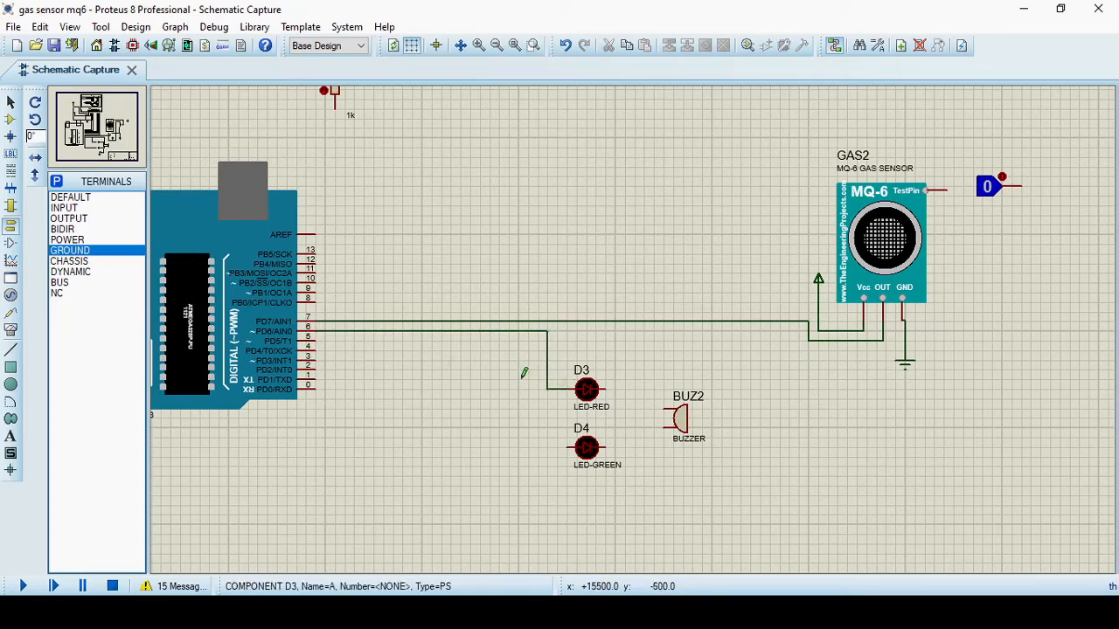
left_click(318, 336)
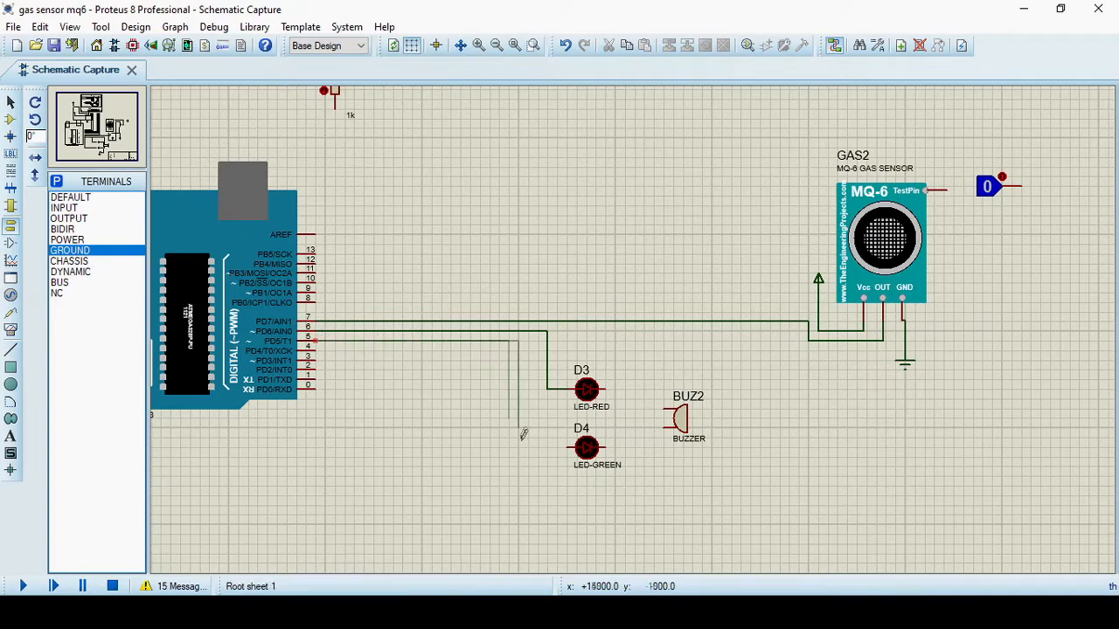
left_click(569, 448)
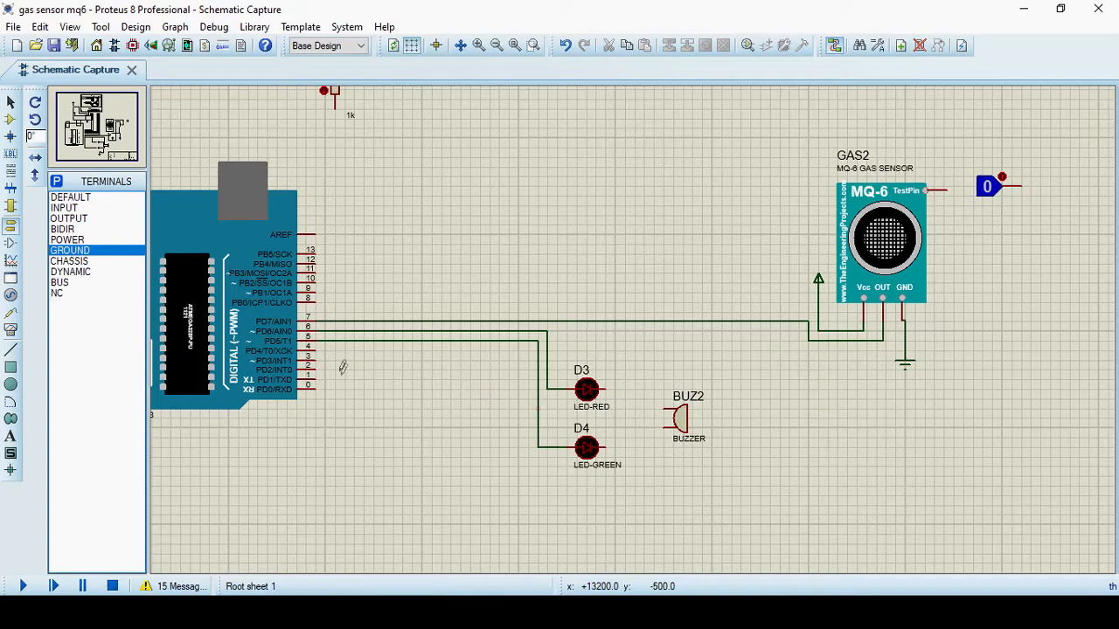
left_click(313, 350)
left_click(586, 446)
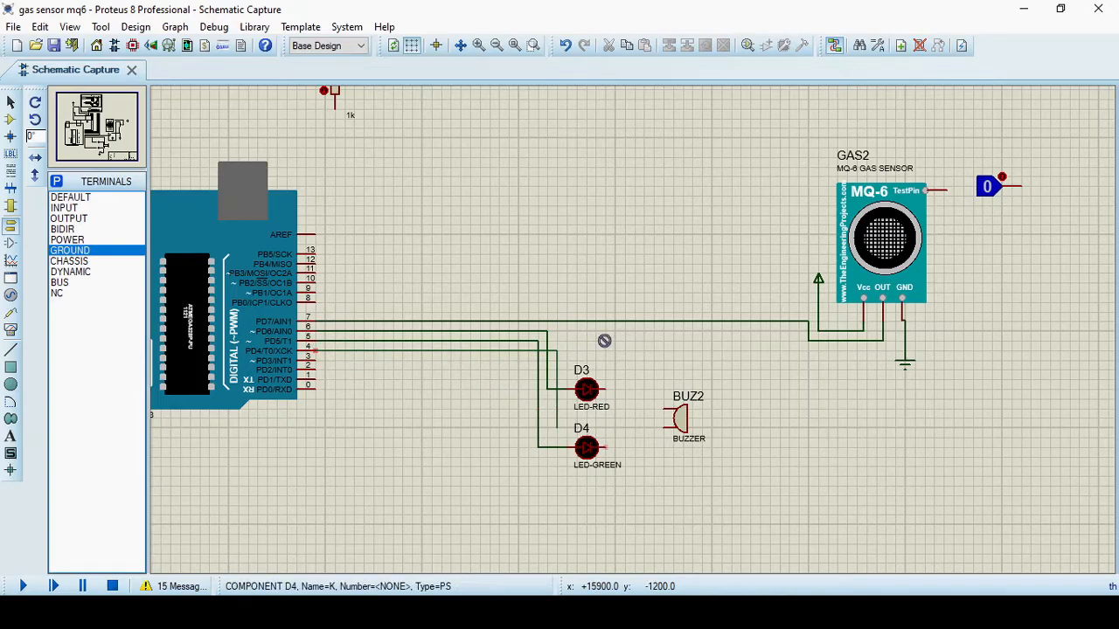
key("Escape")
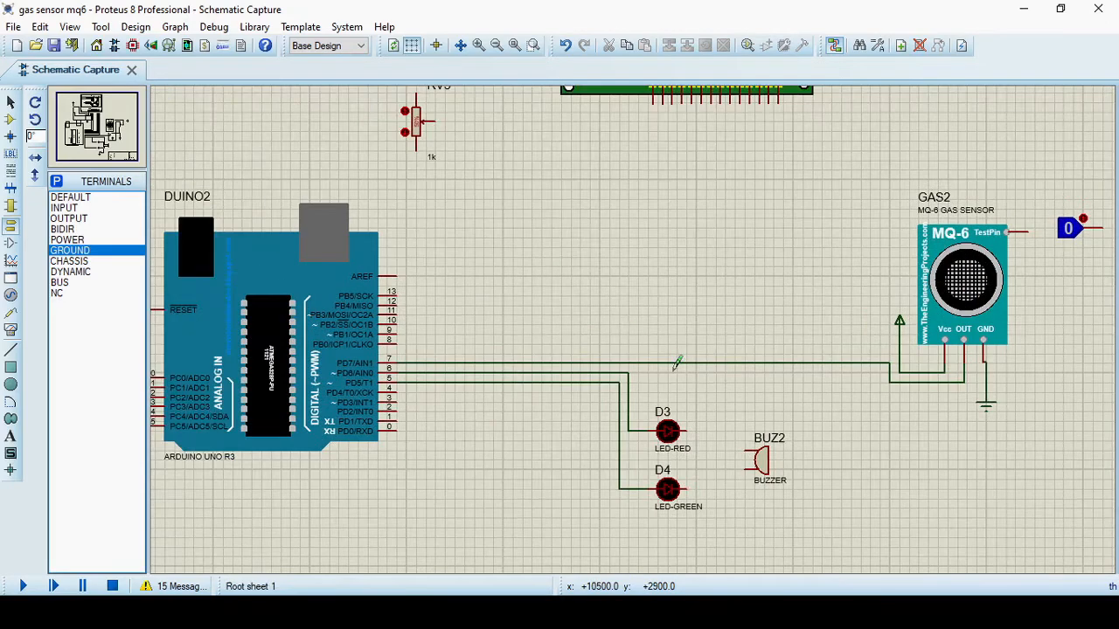
Wire Arduino digital pin 4 to the buzzer's upper pin
left_click(11, 103)
left_click(398, 392)
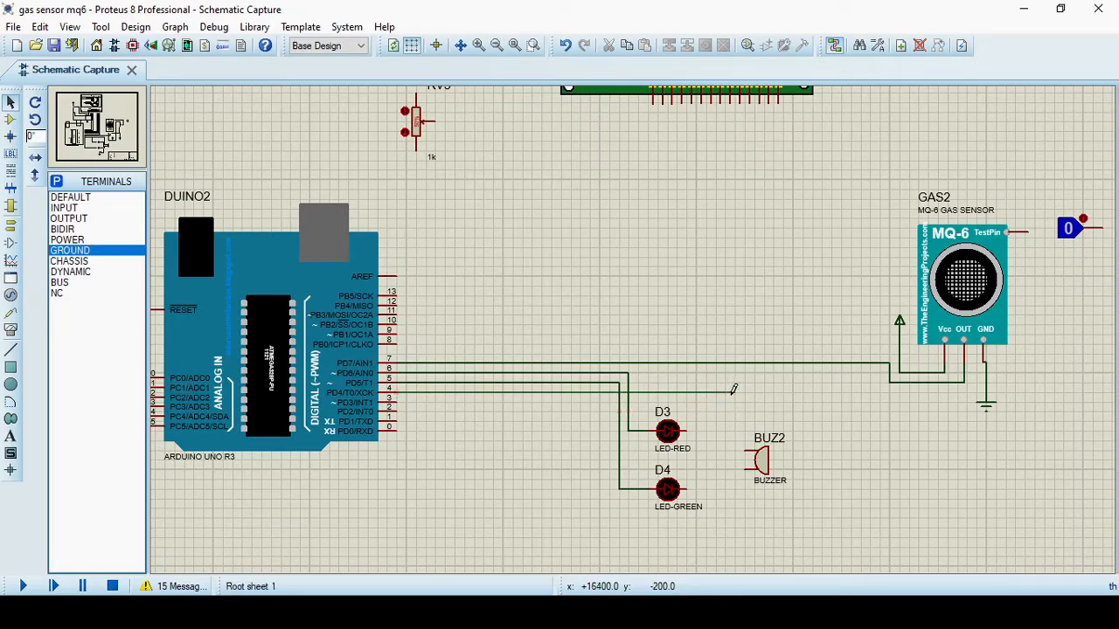
left_click(745, 450)
Place a ground terminal below the green LED and connect both LED cathodes and the buzzer's lower pin to it
middle_click(790, 463)
left_click(863, 393)
middle_click(924, 406)
left_click(742, 381)
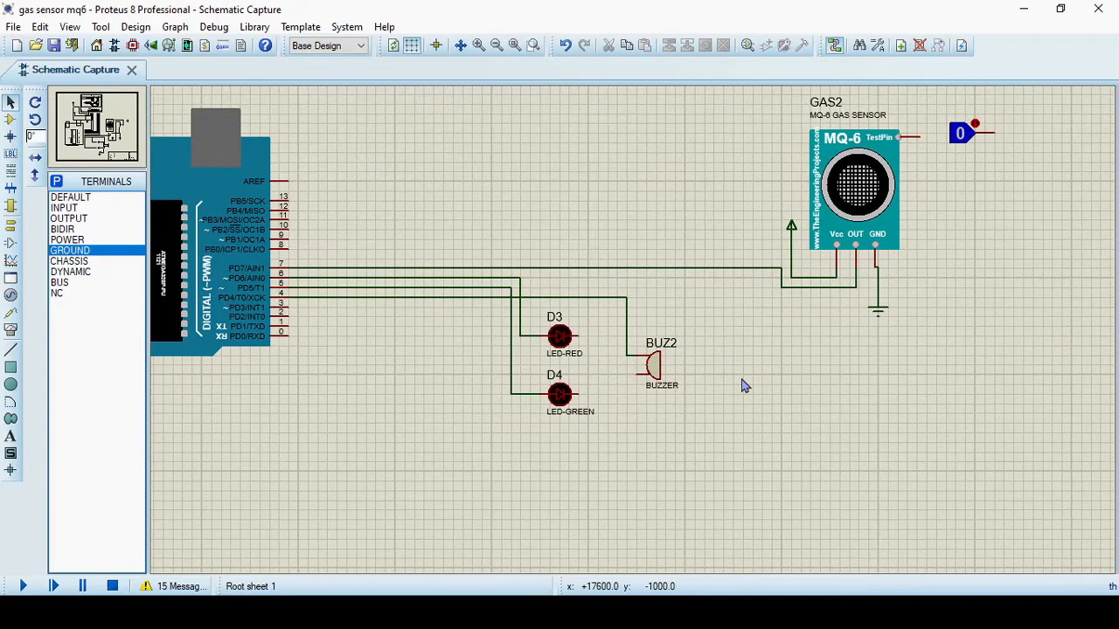
left_click(69, 251)
left_click(616, 432)
left_click(617, 423)
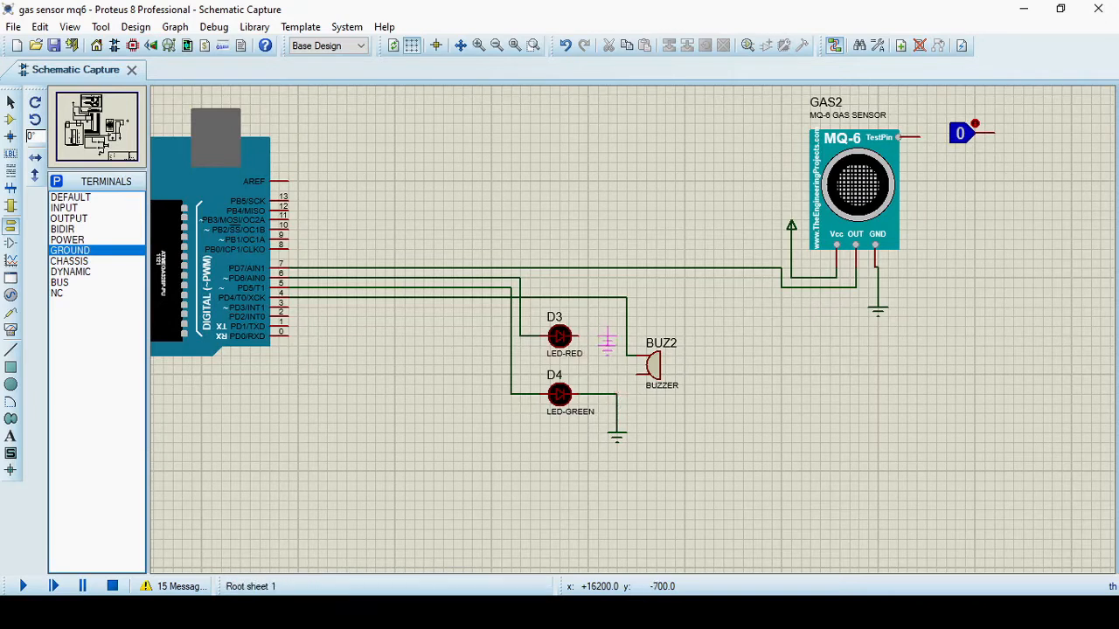
left_click(584, 334)
left_click(617, 393)
left_click(647, 375)
left_click(617, 374)
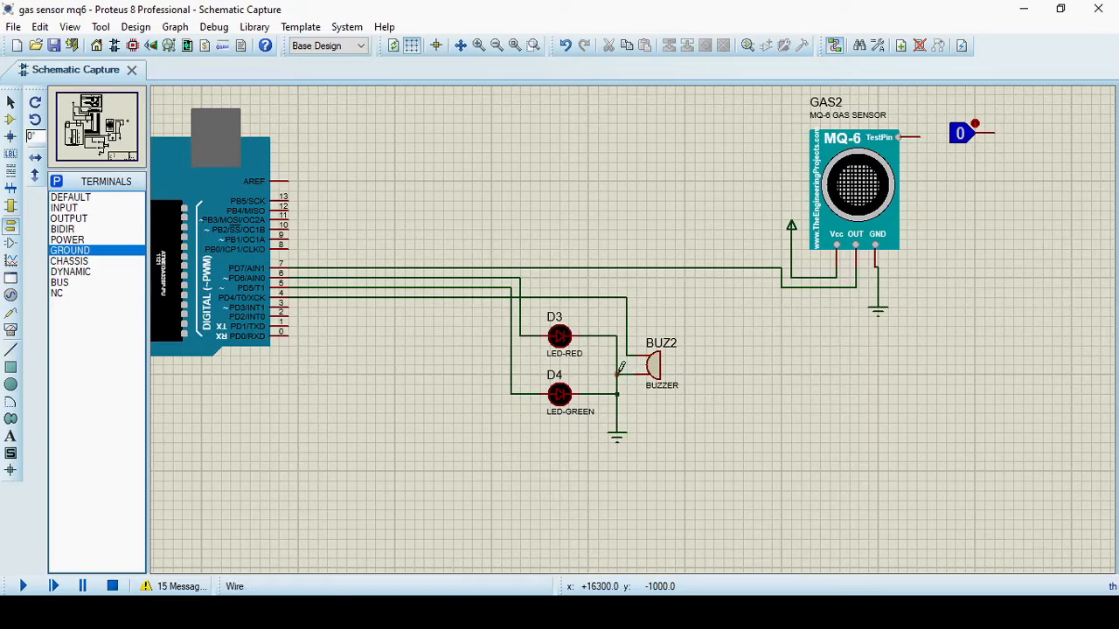
Wire Arduino digital pins 8, 9, 10 and 11 to the LCD's D7, D6, D5 and D4 pins respectively
left_click_drag(614, 181, 608, 371)
left_click_drag(571, 292, 555, 388)
left_click(10, 103)
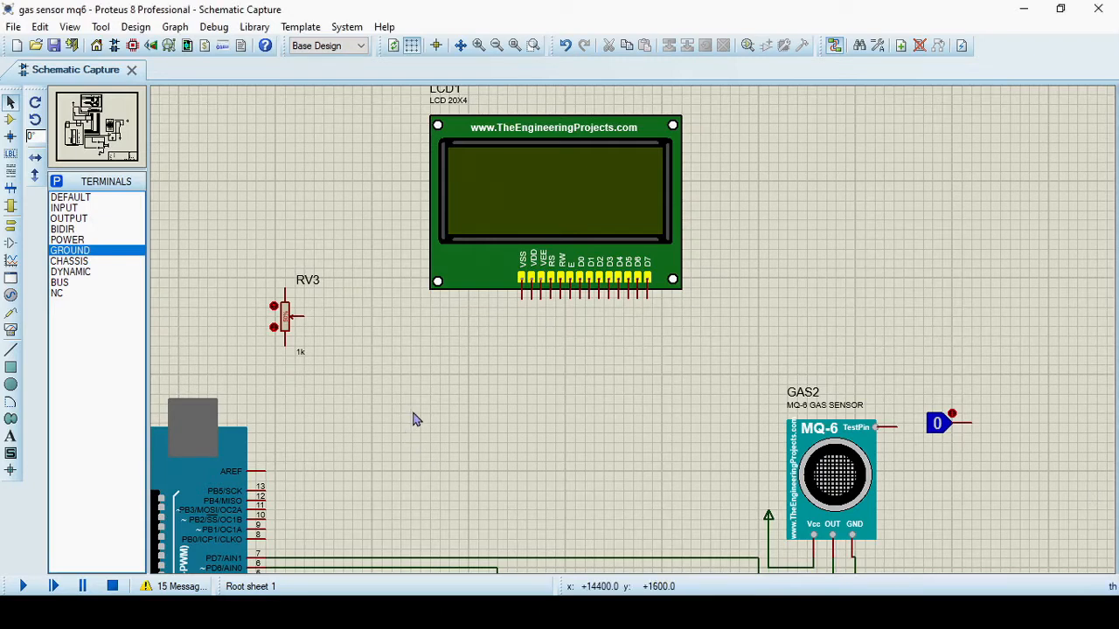
left_click(266, 539)
left_click(649, 299)
left_click(268, 524)
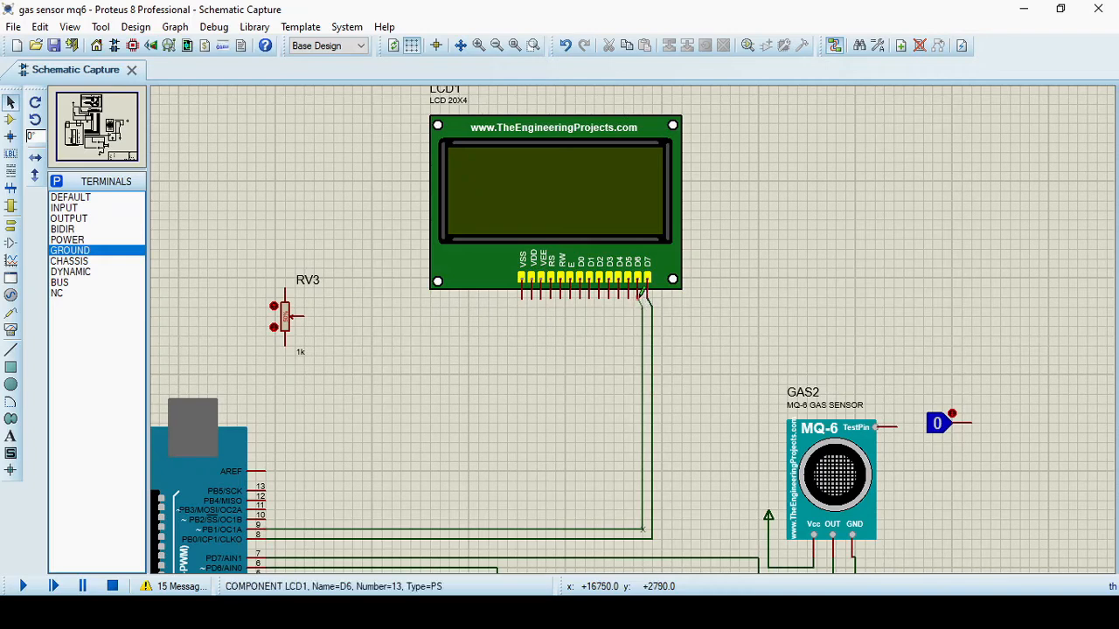
left_click(639, 297)
left_click(267, 521)
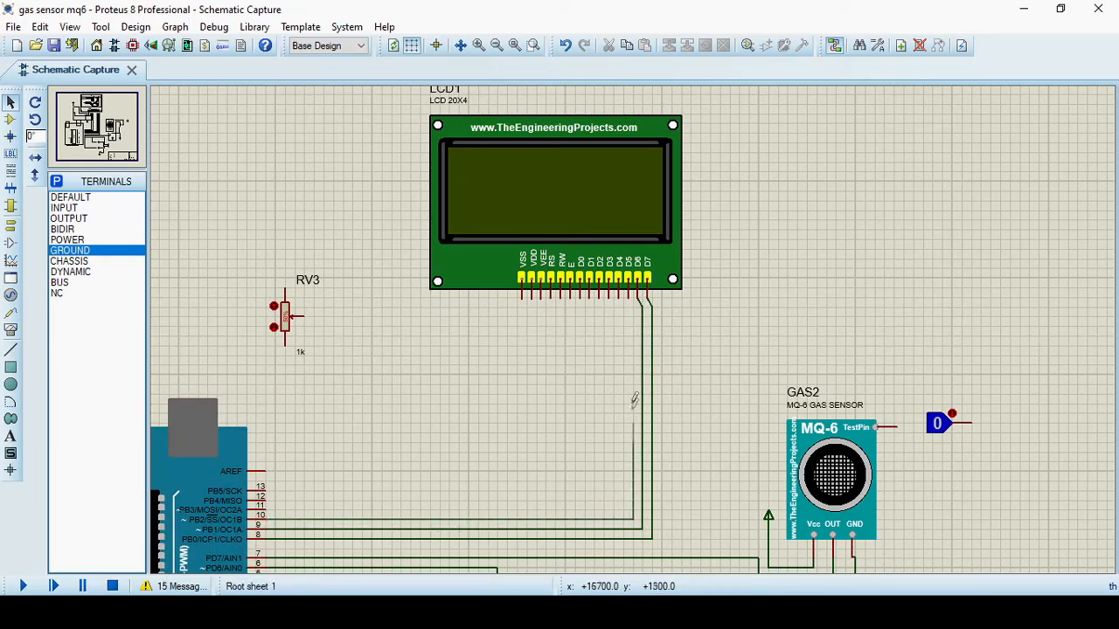
left_click(630, 297)
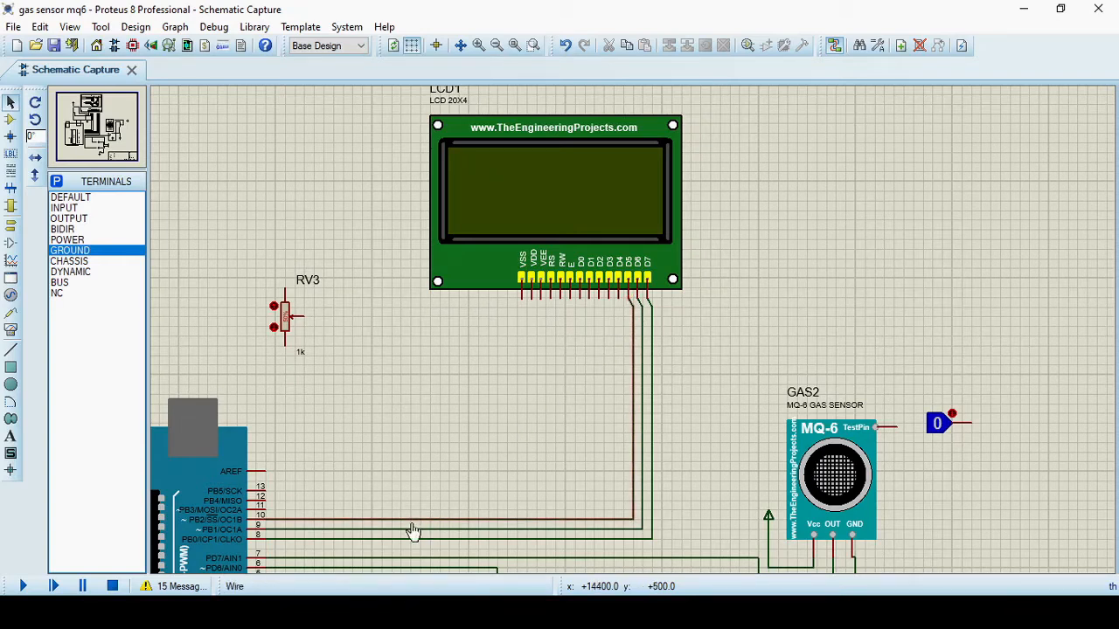
left_click(266, 505)
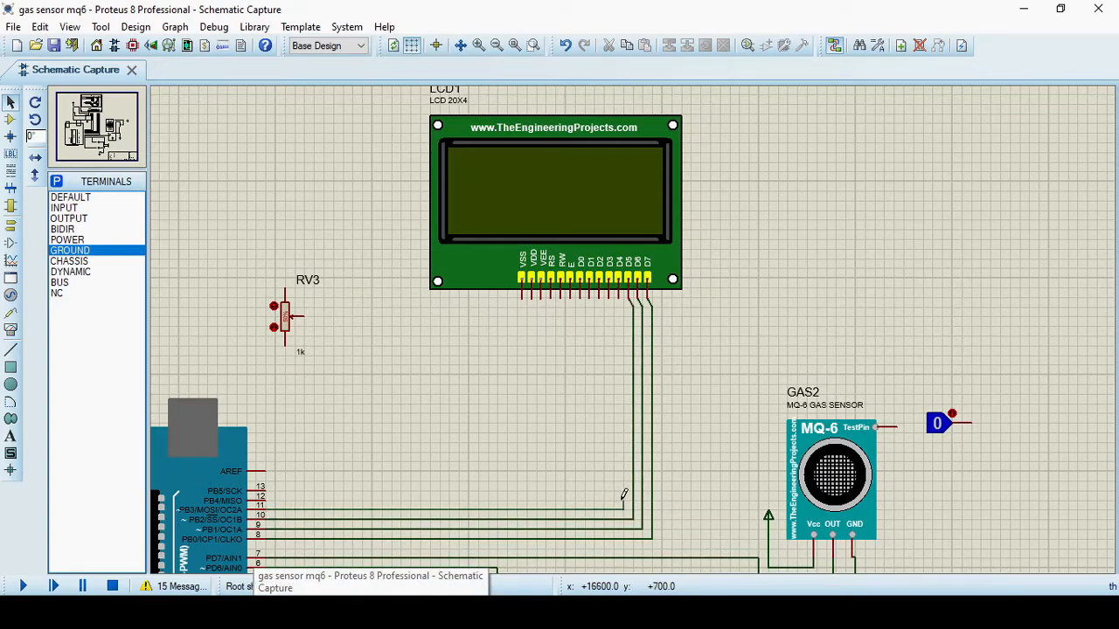
left_click(623, 299)
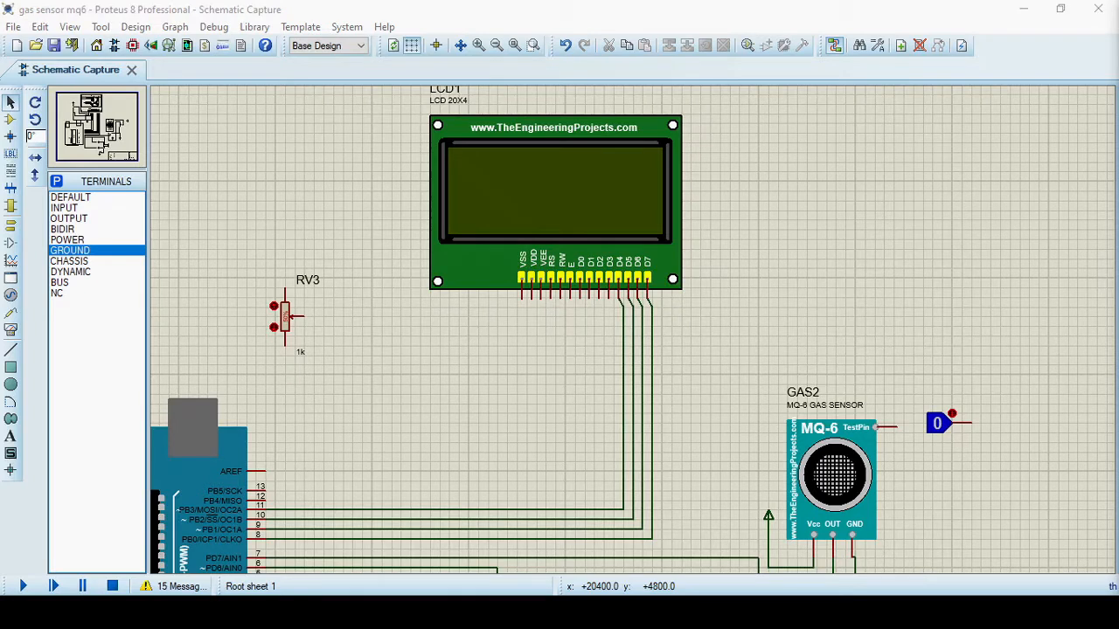
Wire Arduino digital pin 12 to the LCD's E pin and digital pin 13 to its RS pin
left_click(269, 496)
left_click(572, 299)
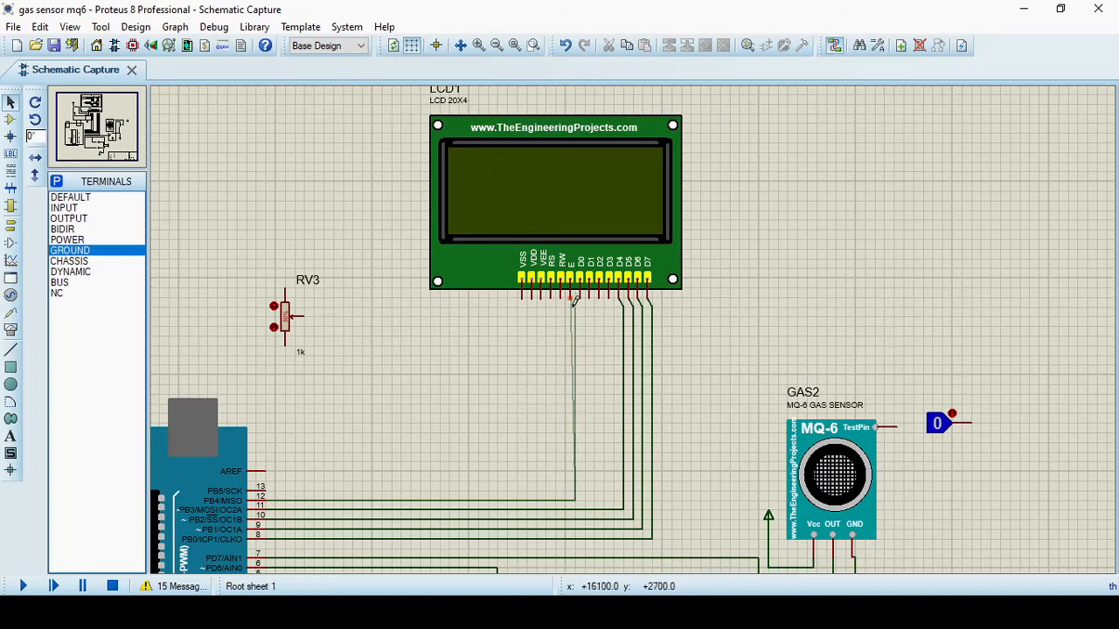
left_click(267, 488)
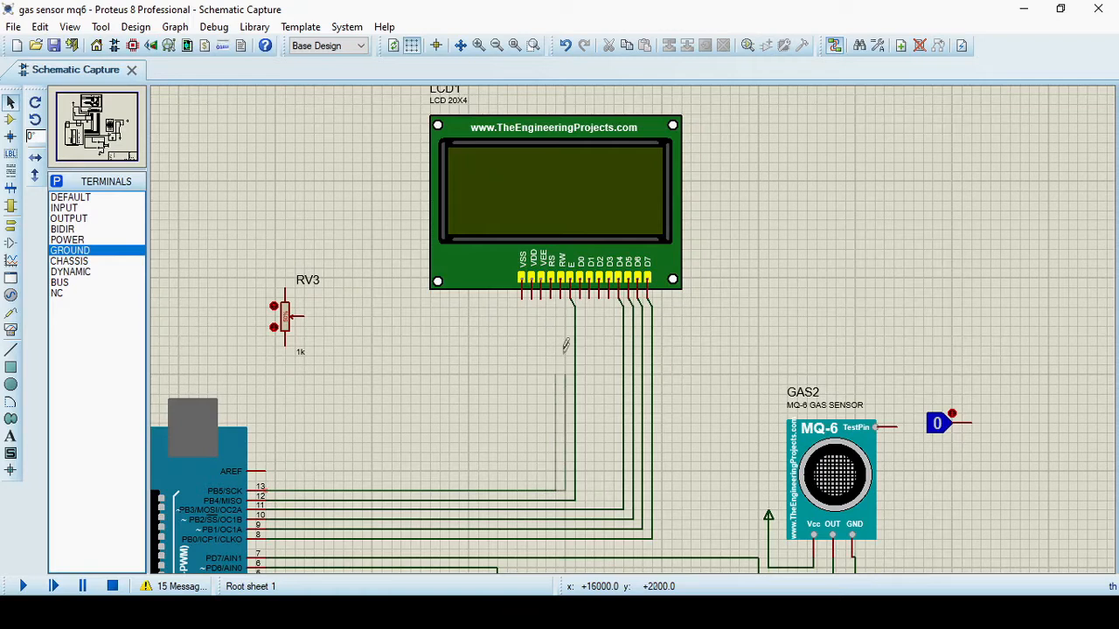
left_click(553, 297)
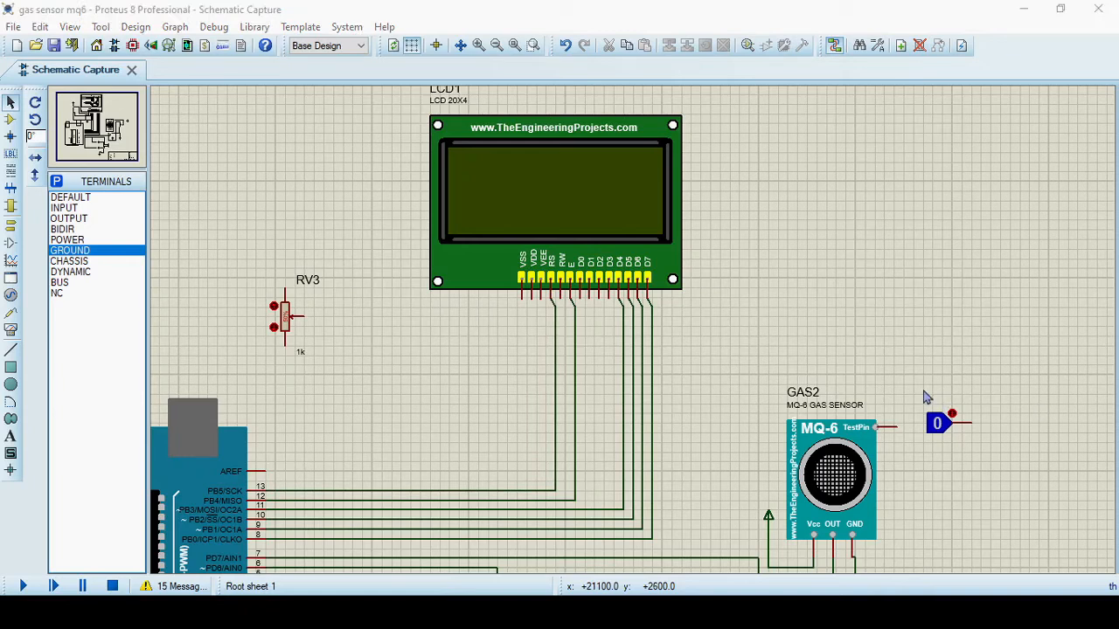
Wire the potentiometer's wiper to the LCD's VEE pin and its lower end to the LCD's RW pin
left_click(309, 317)
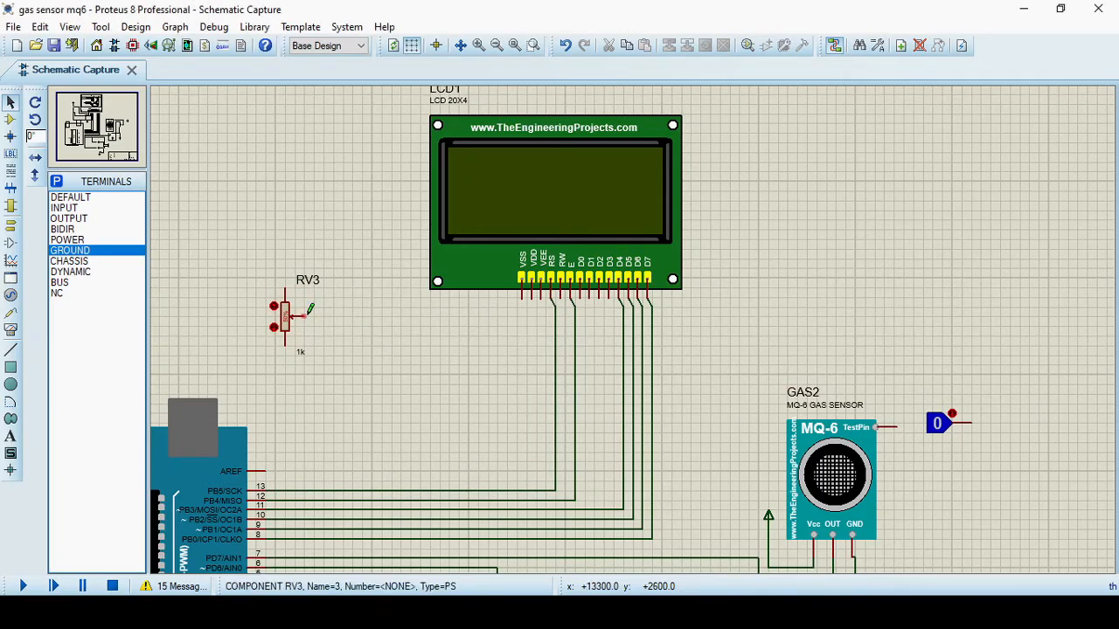
left_click(308, 318)
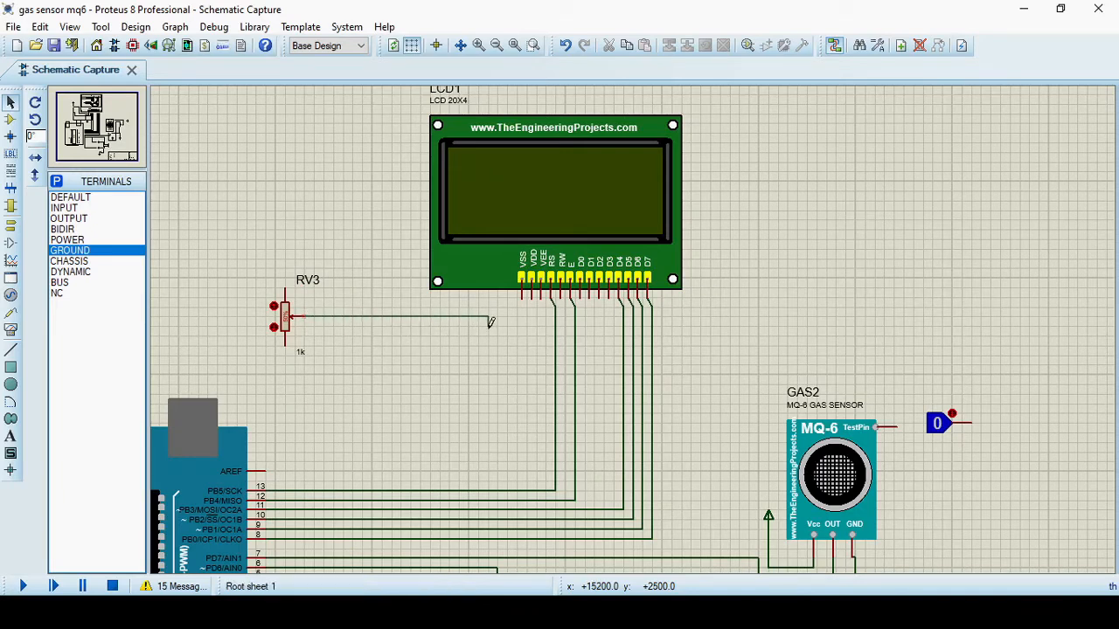
left_click(544, 300)
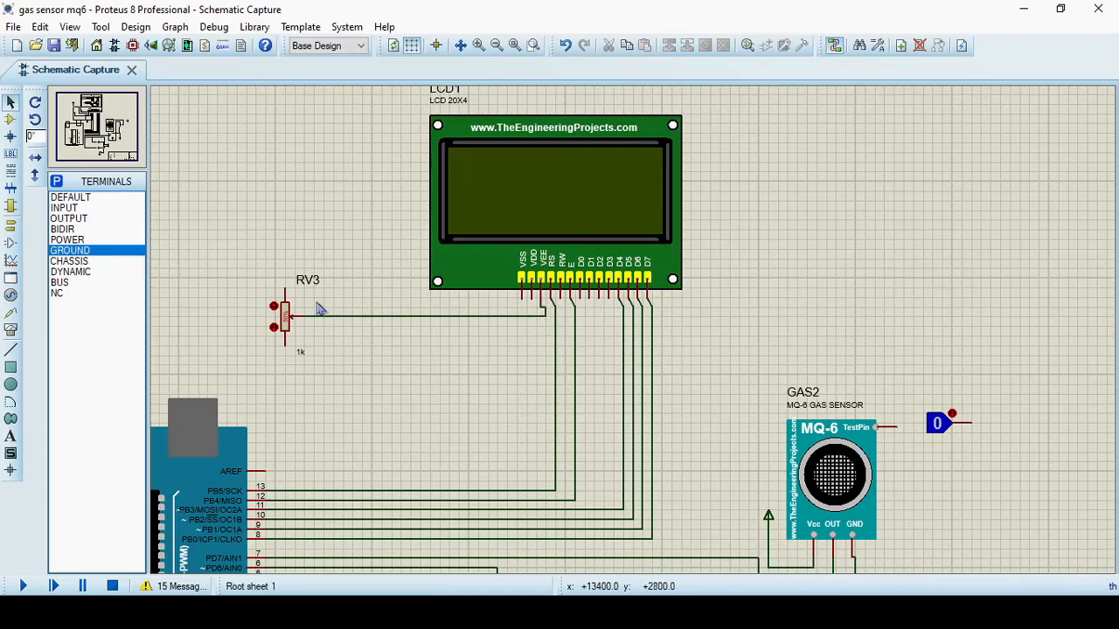
left_click(286, 344)
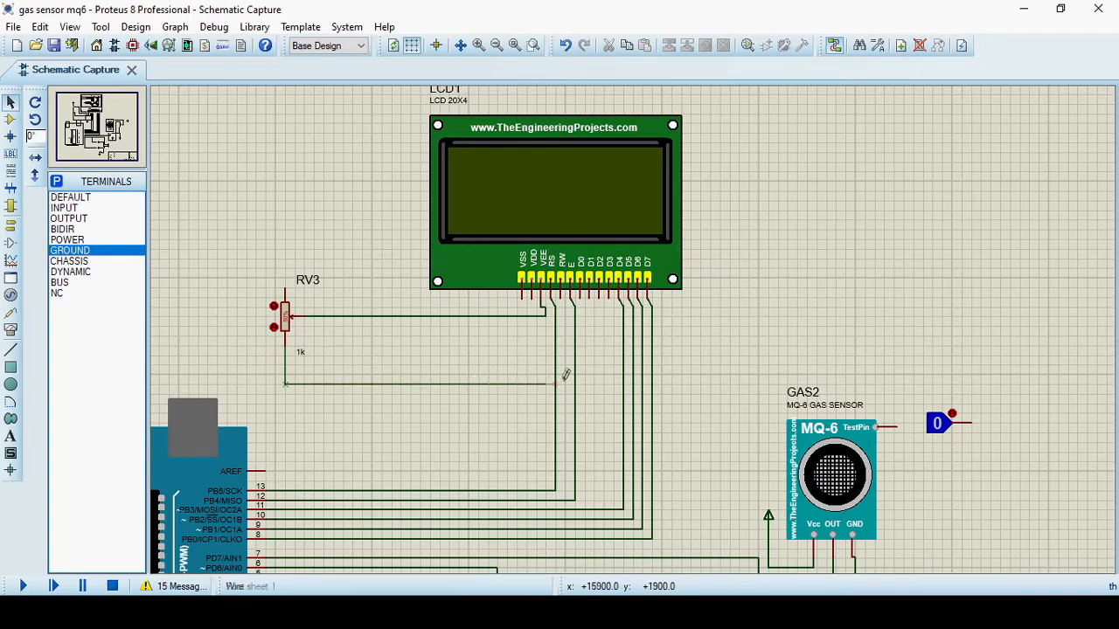
left_click(563, 299)
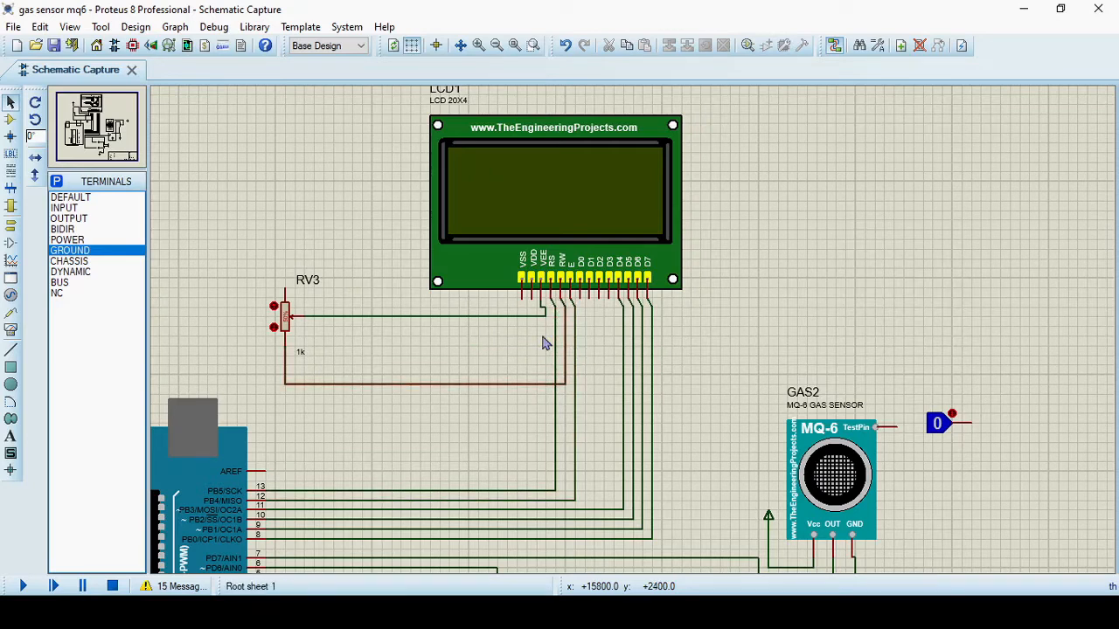
Connect the LCD's VSS pin to the potentiometer–RW wire and attach a ground terminal to that wire
left_click(521, 297)
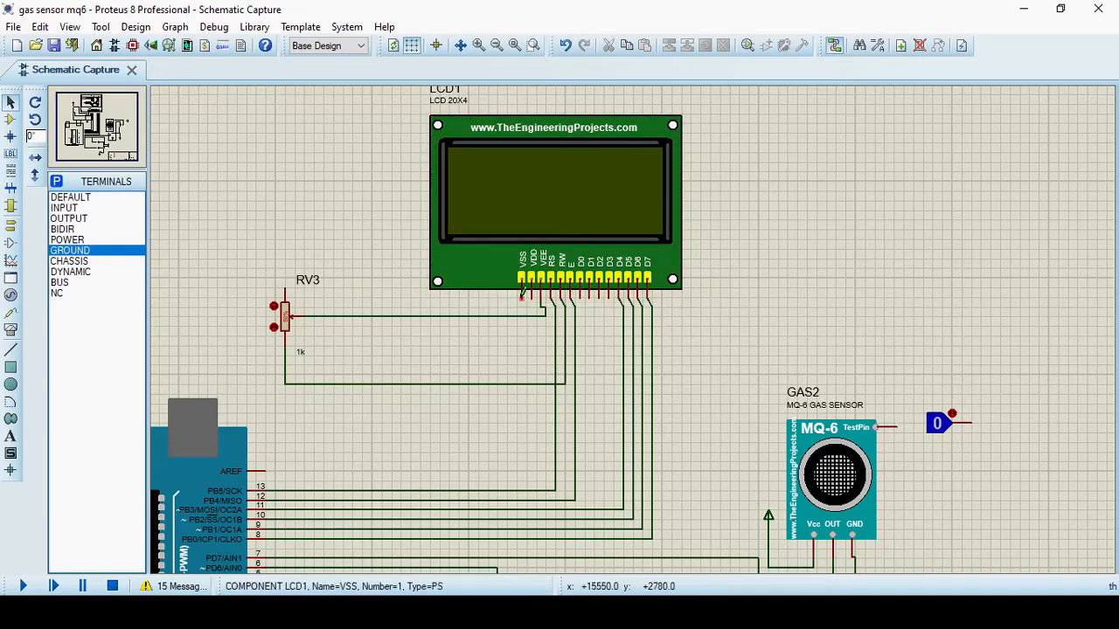
left_click(450, 384)
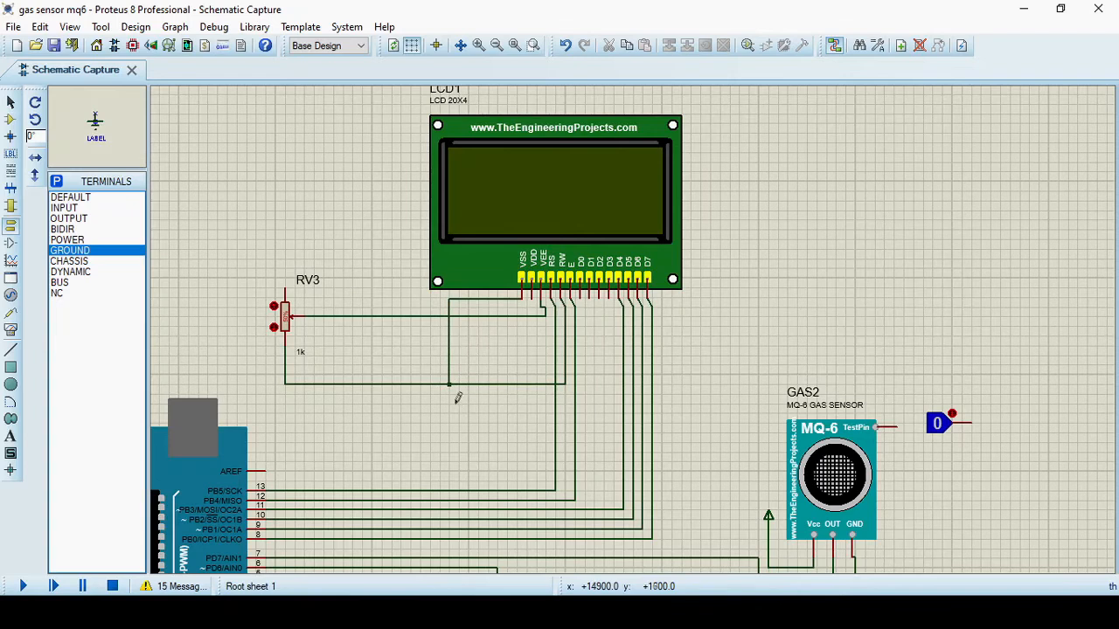
left_click(468, 401)
left_click(469, 384)
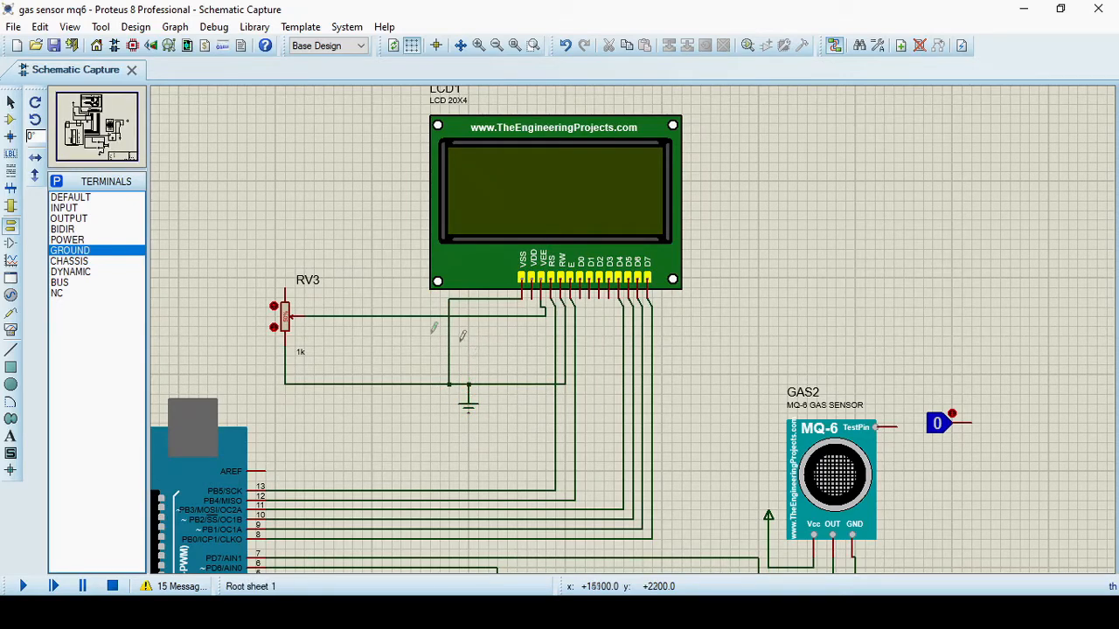
Wire the potentiometer's upper end to the LCD's VDD pin, routing the wire below the wiper's wire
left_click(11, 103)
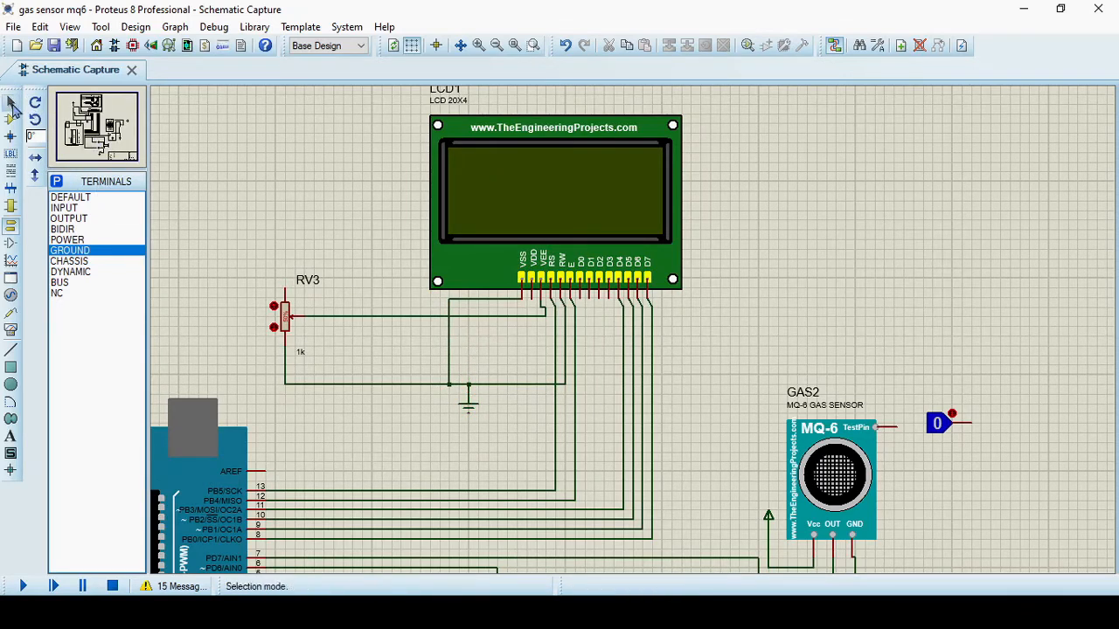
left_click(285, 291)
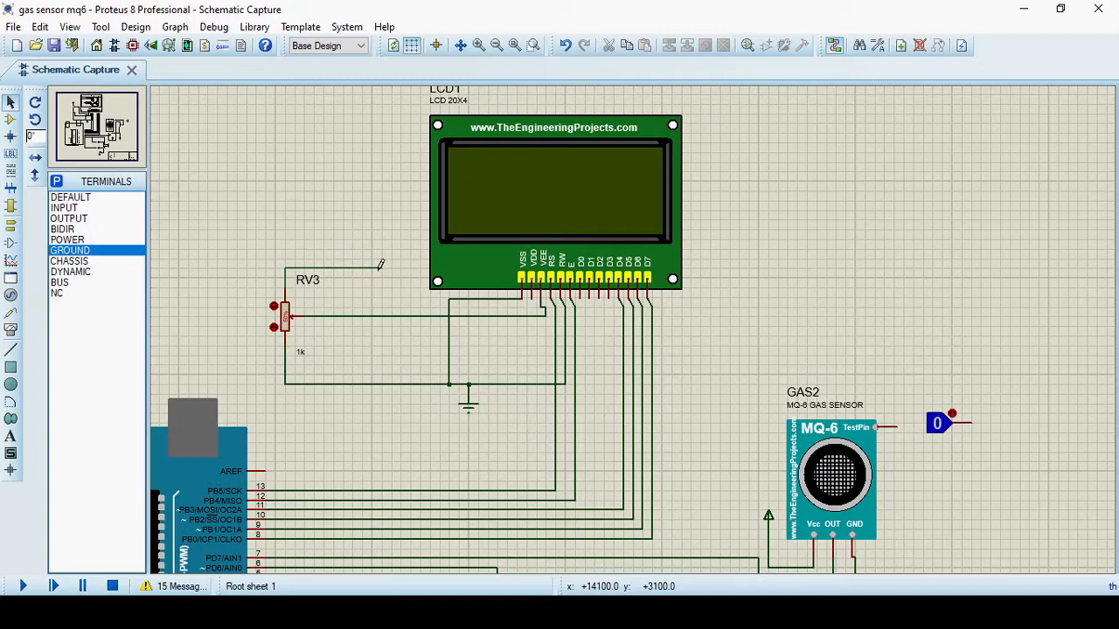
left_click(381, 333)
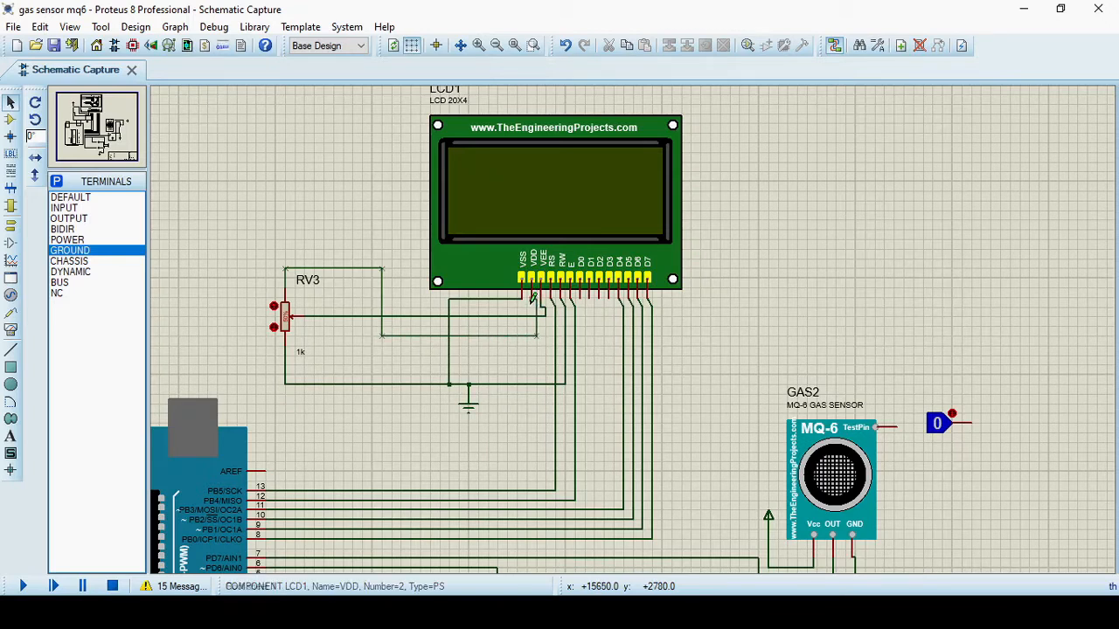
left_click(535, 299)
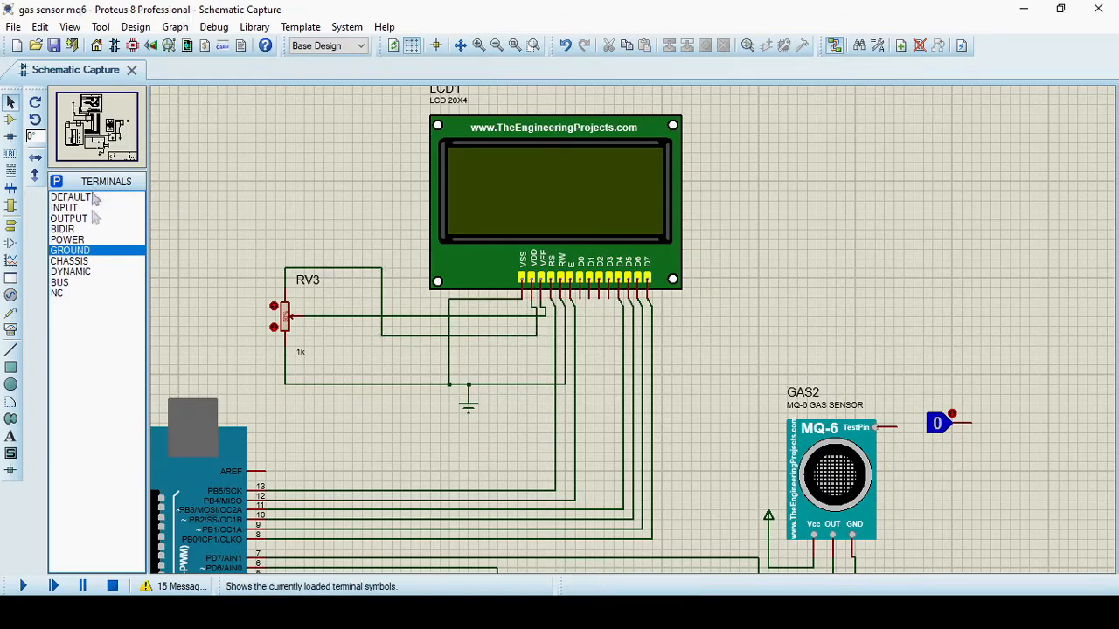
Place a power terminal above the potentiometer and connect it to the potentiometer–VDD wire
left_click(94, 241)
left_click(285, 226)
left_click(285, 233)
left_click(285, 268)
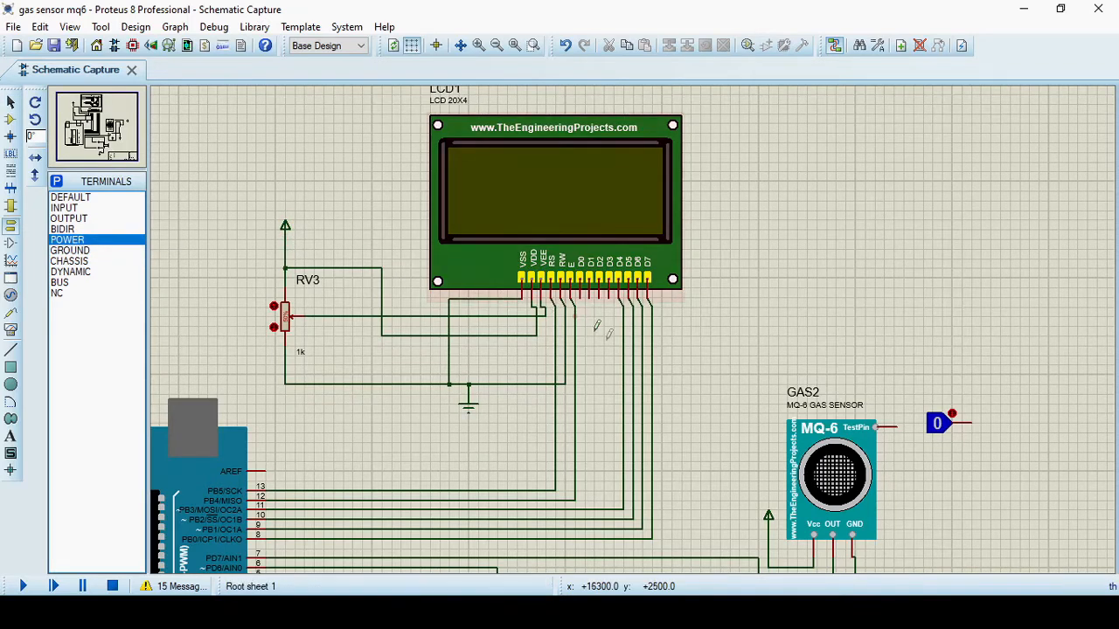
left_click_drag(705, 405, 857, 319)
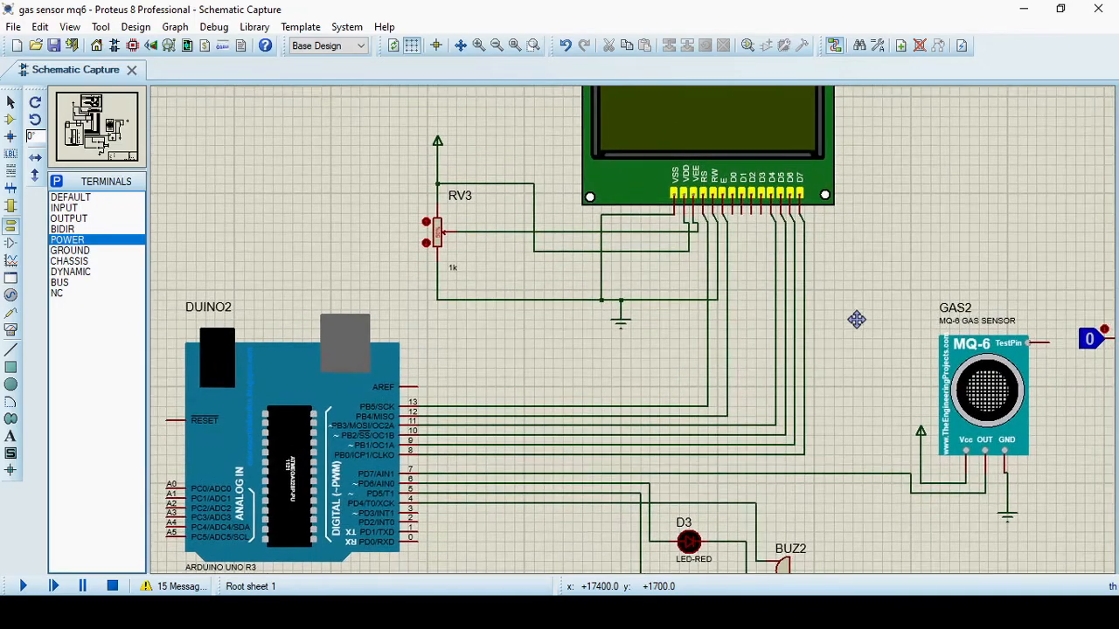
Rotate the logic toggle beside the MQ-6 gas sensor by 180 degrees and start a wire from its pin
scroll(749, 344, "down", 2)
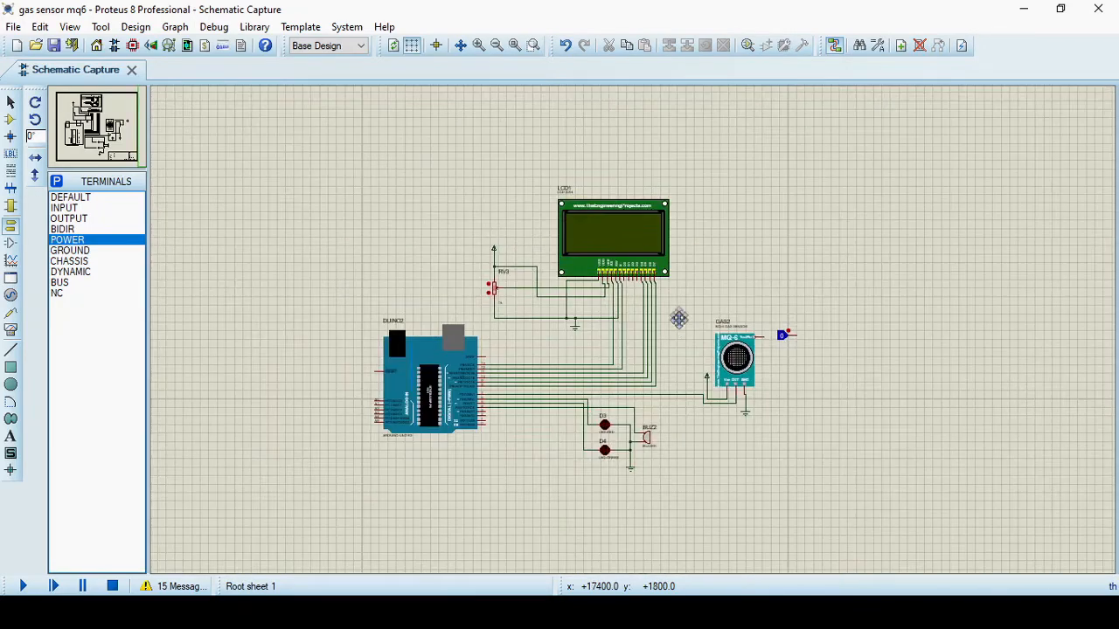
scroll(677, 318, "up", 1)
scroll(670, 316, "up", 1)
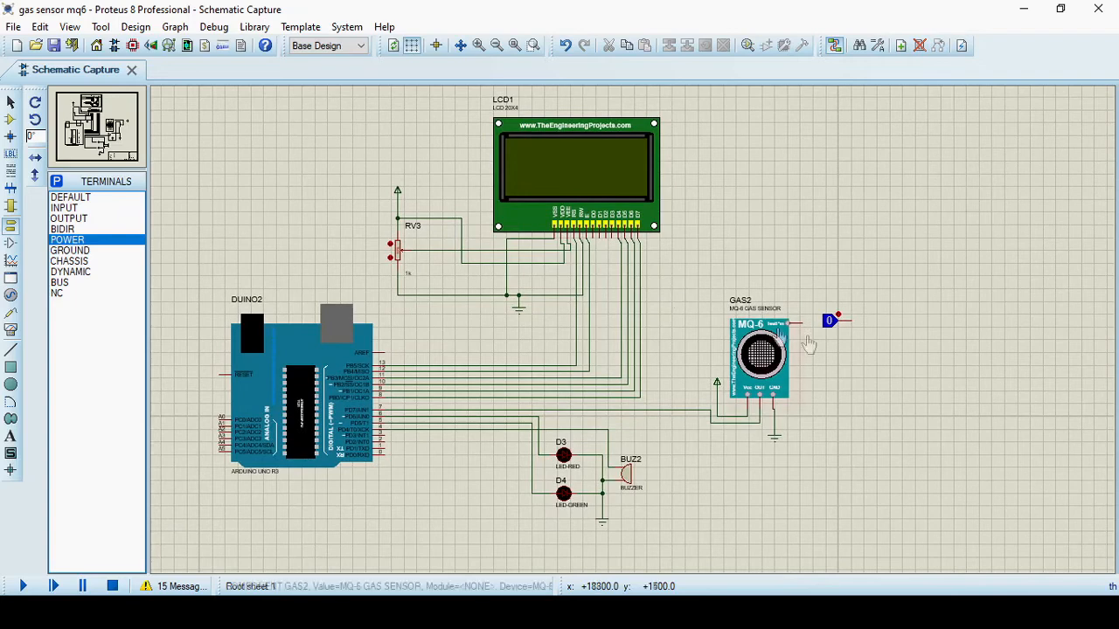
scroll(635, 324, "up", 1)
scroll(600, 293, "up", 1)
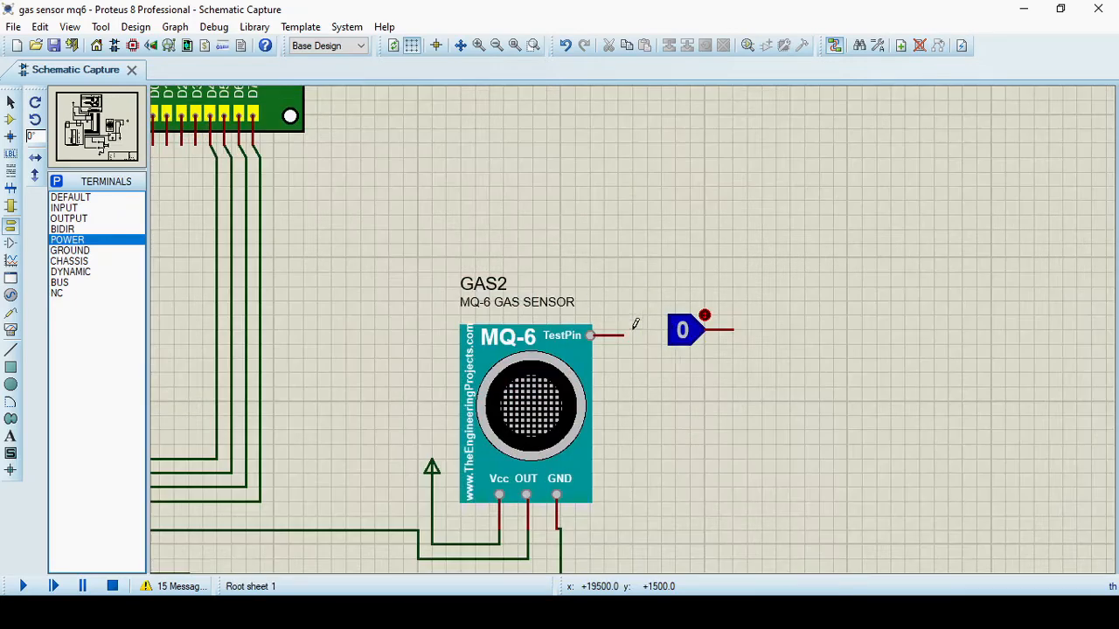
right_click(690, 329)
left_click(791, 195)
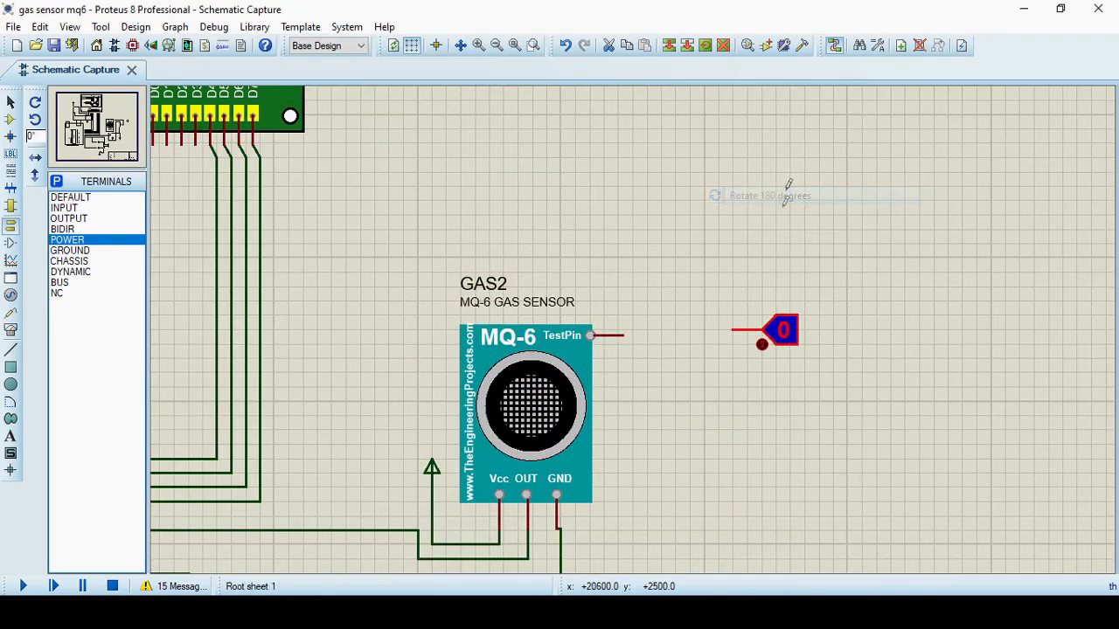
left_click(733, 330)
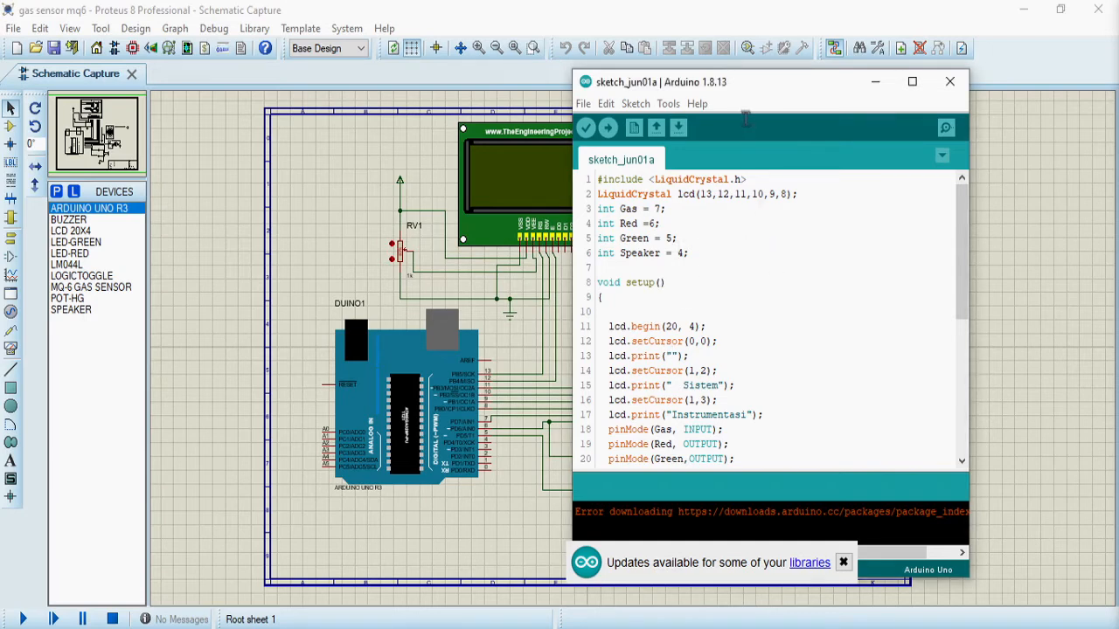
Arrange the Arduino IDE window with sketch_jun01a beside the schematic so both the code and the circuit are in view
left_click_drag(732, 87, 936, 73)
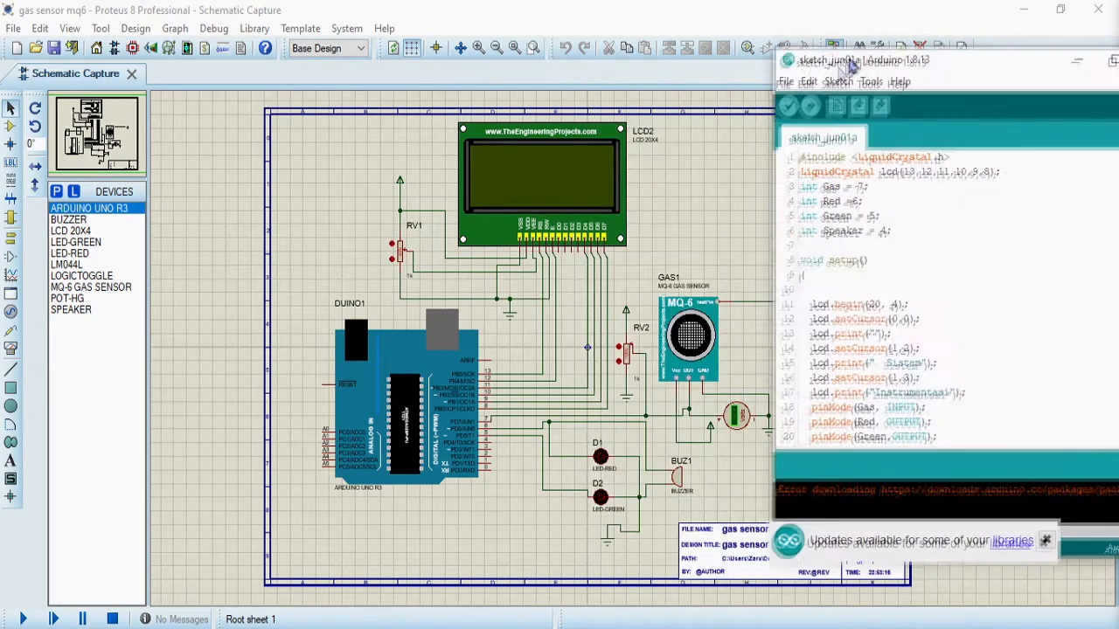
left_click(681, 212)
left_click_drag(663, 204, 554, 201)
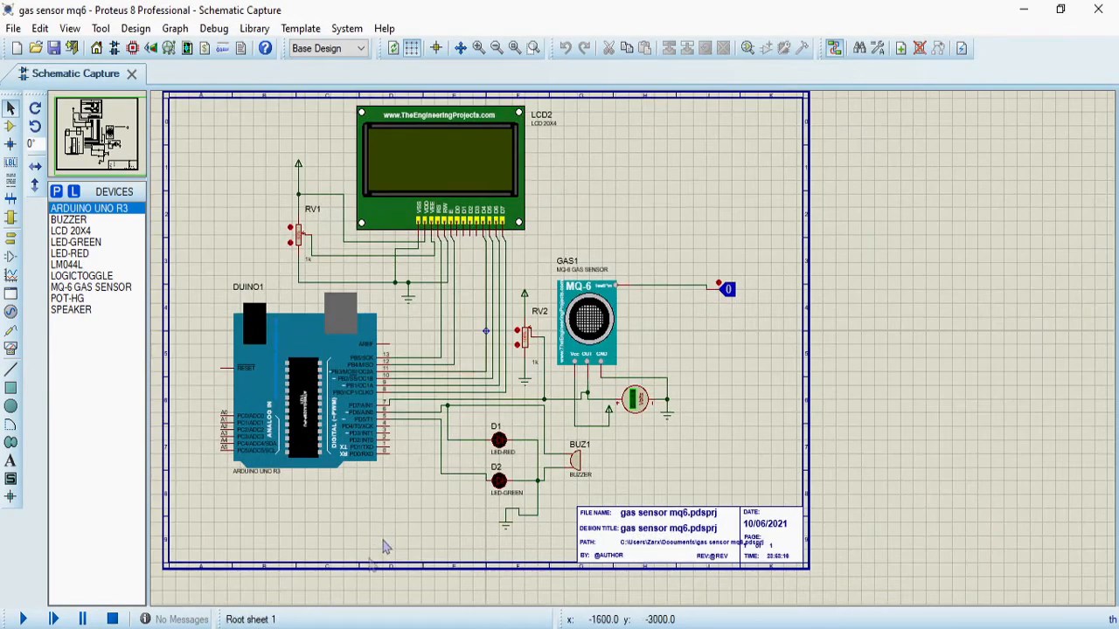
key("alt+Tab")
left_click_drag(905, 76, 806, 80)
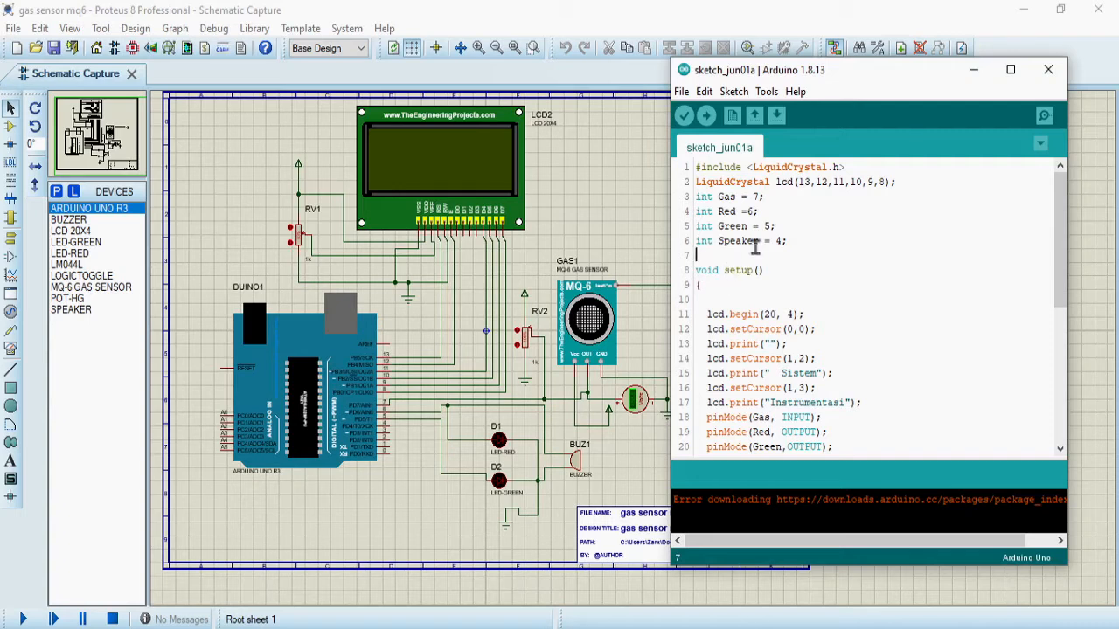
Examine the sketch's pin declarations, setup function and gas-detection loop
scroll(789, 250, "down", 2)
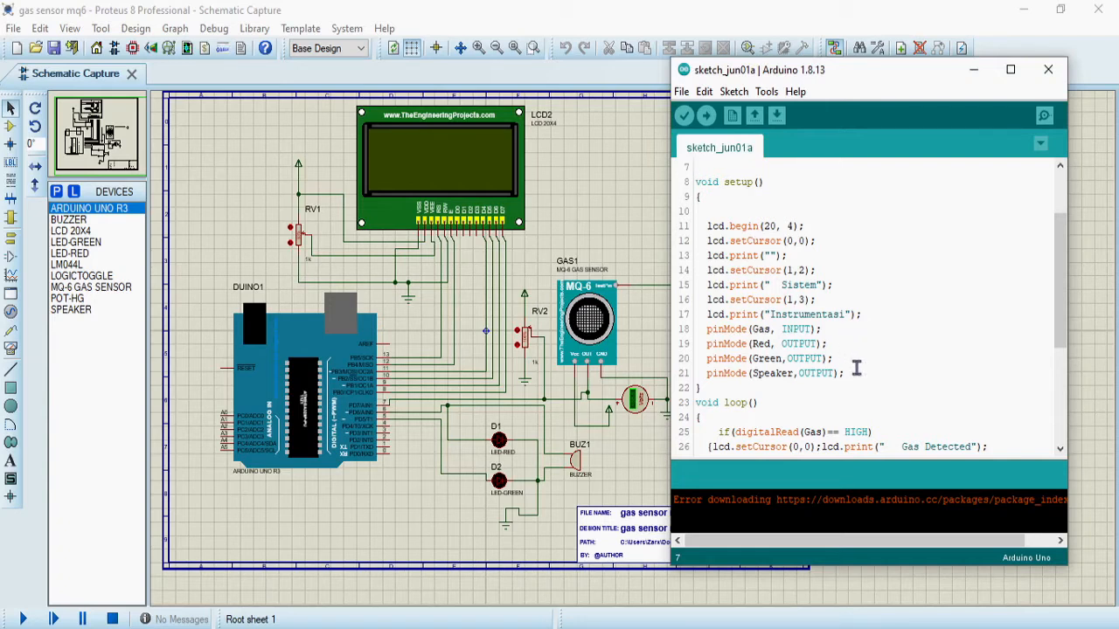
scroll(856, 369, "down", 1)
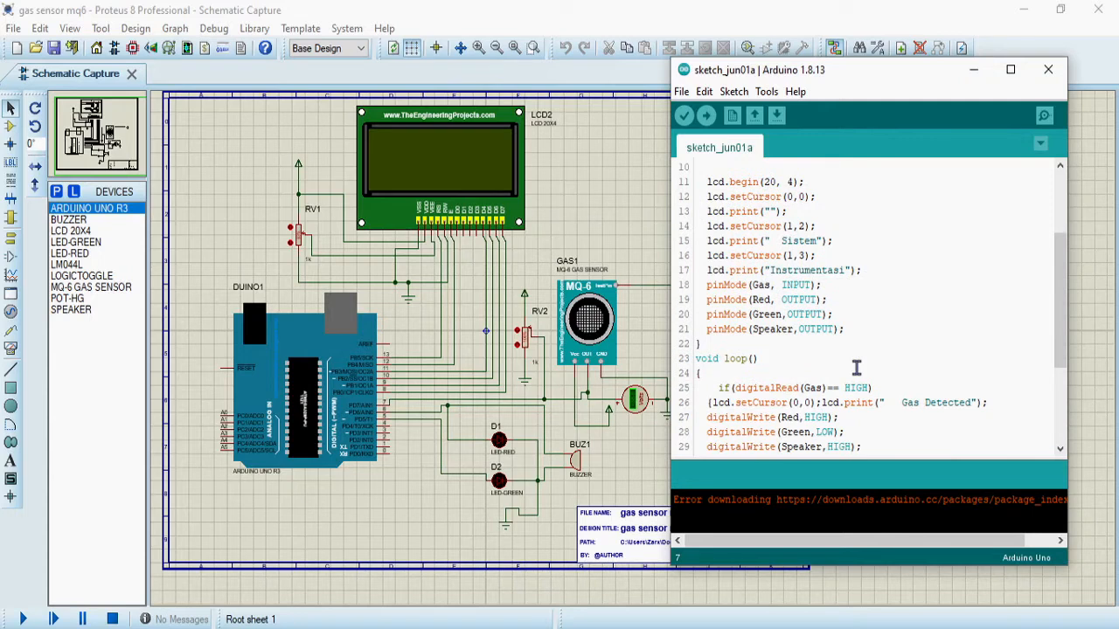
scroll(856, 369, "down", 1)
scroll(856, 369, "down", 2)
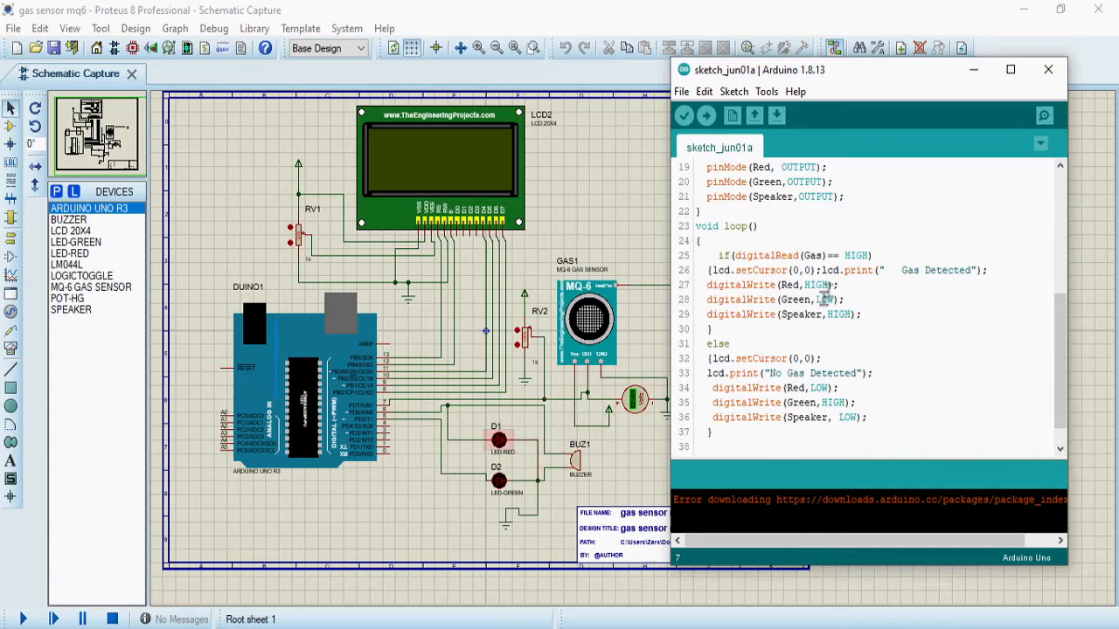
Set the logic toggle to 1 and examine the sketch's HIGH condition and its "Gas Detected" branch
left_click_drag(802, 79, 869, 85)
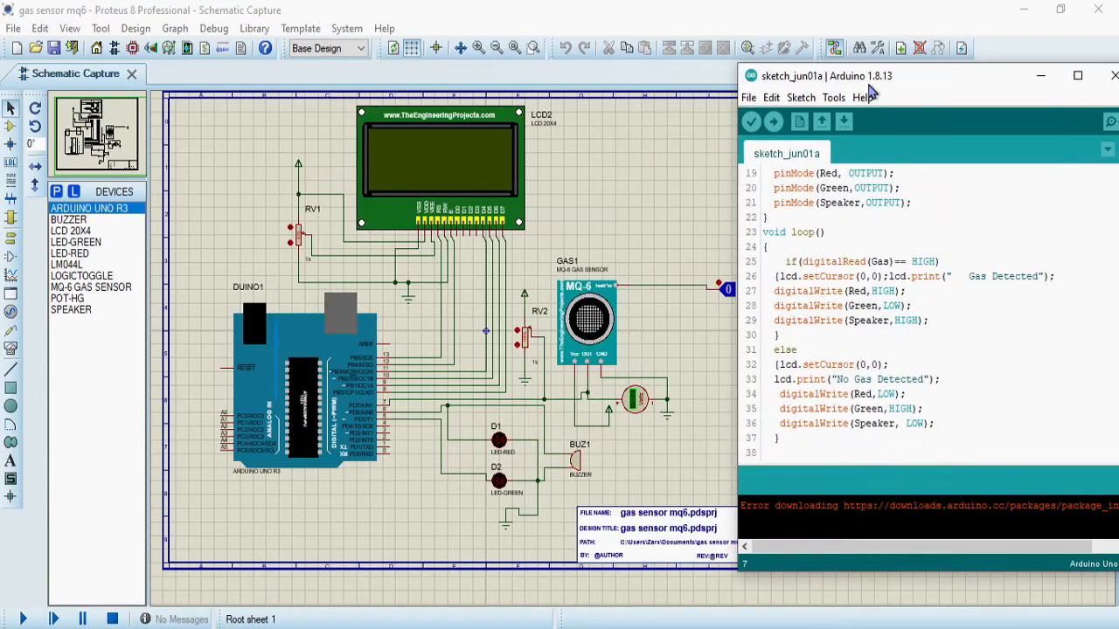
left_click(727, 295)
left_click(727, 295)
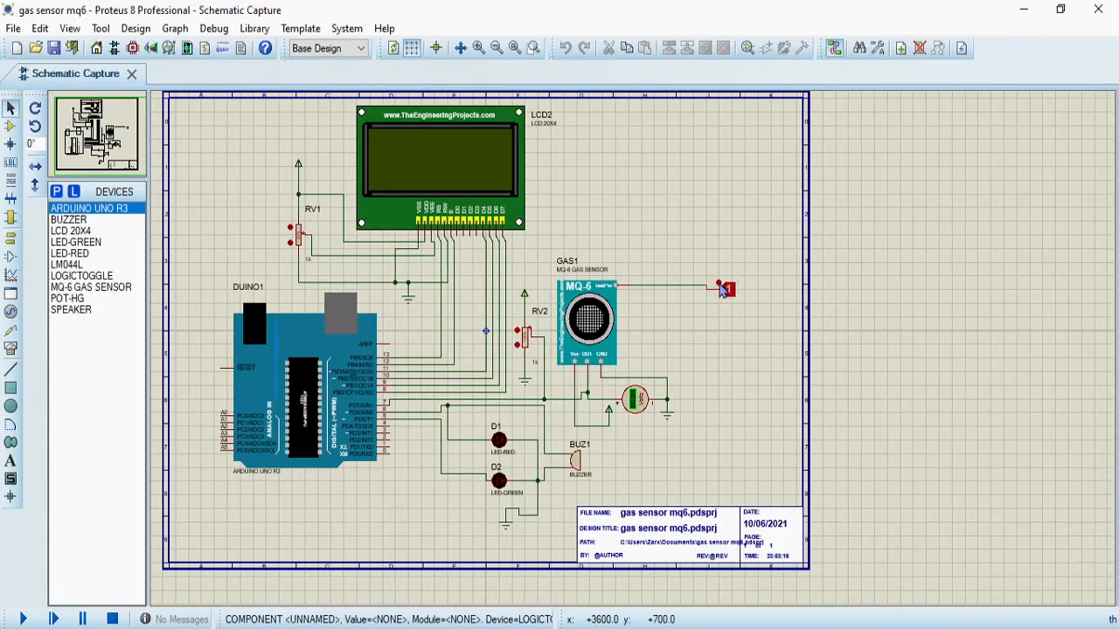
key("alt+Tab")
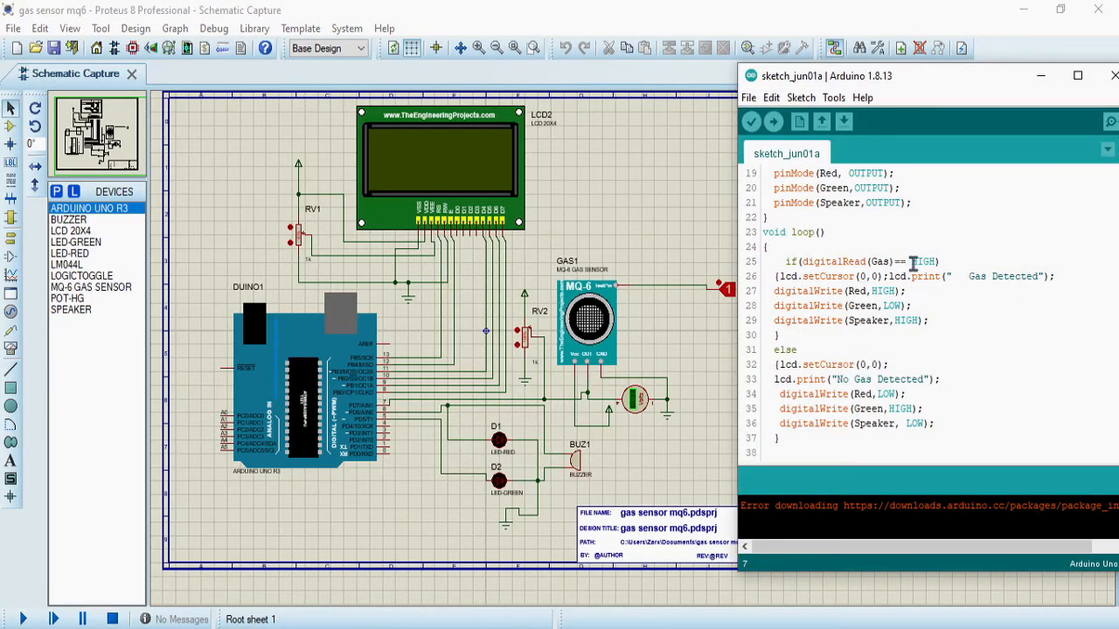
left_click_drag(912, 261, 940, 261)
left_click(951, 266)
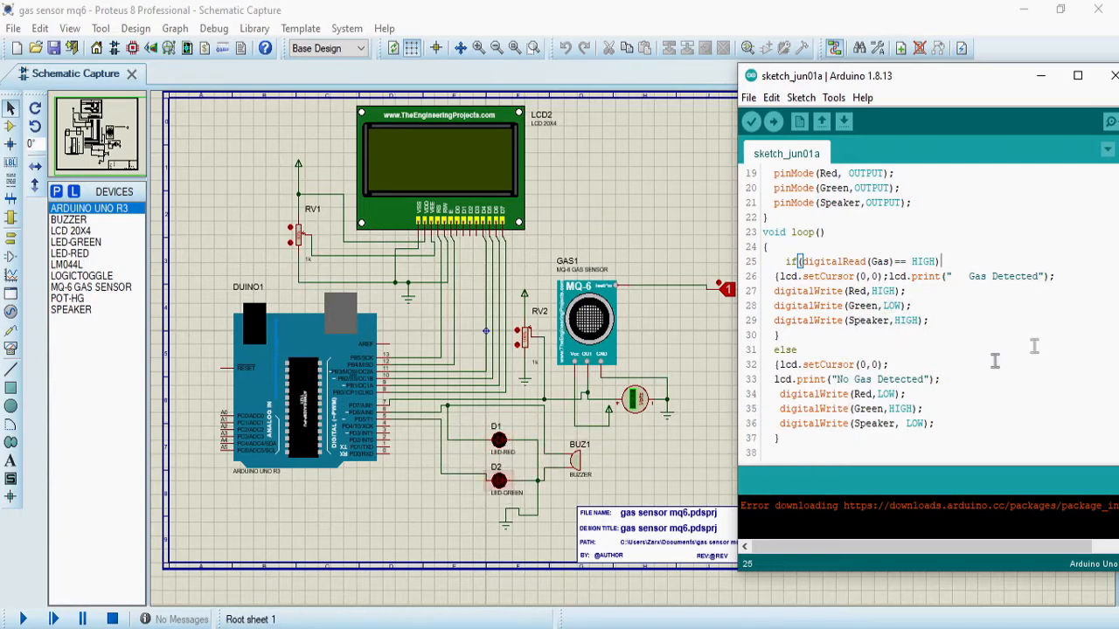
left_click_drag(847, 320, 913, 328)
left_click(951, 329)
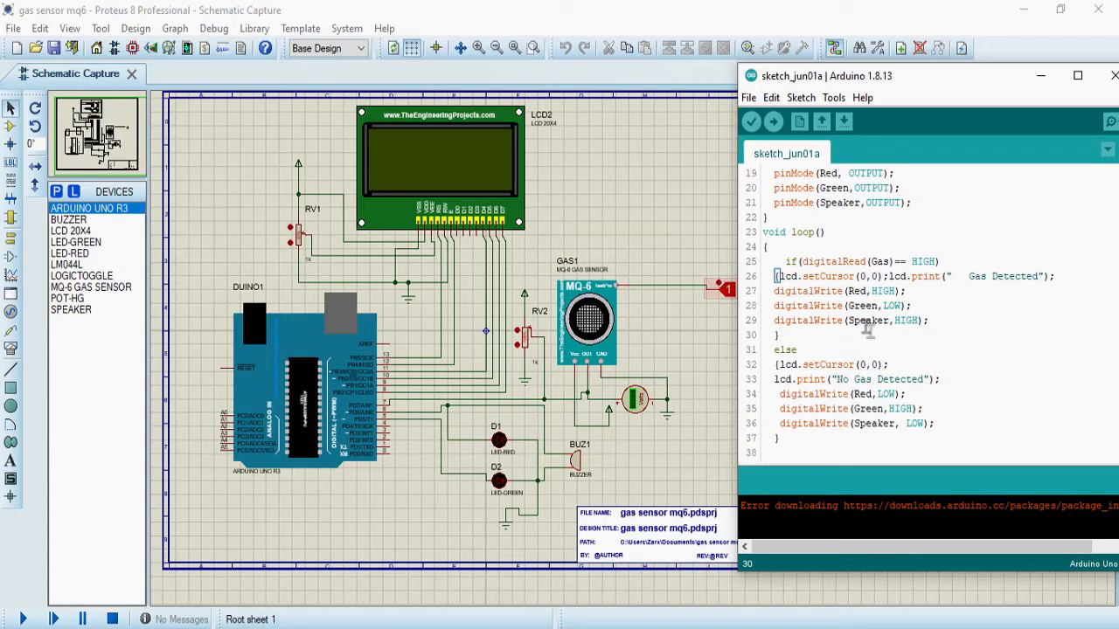
scroll(844, 367, "down", 1)
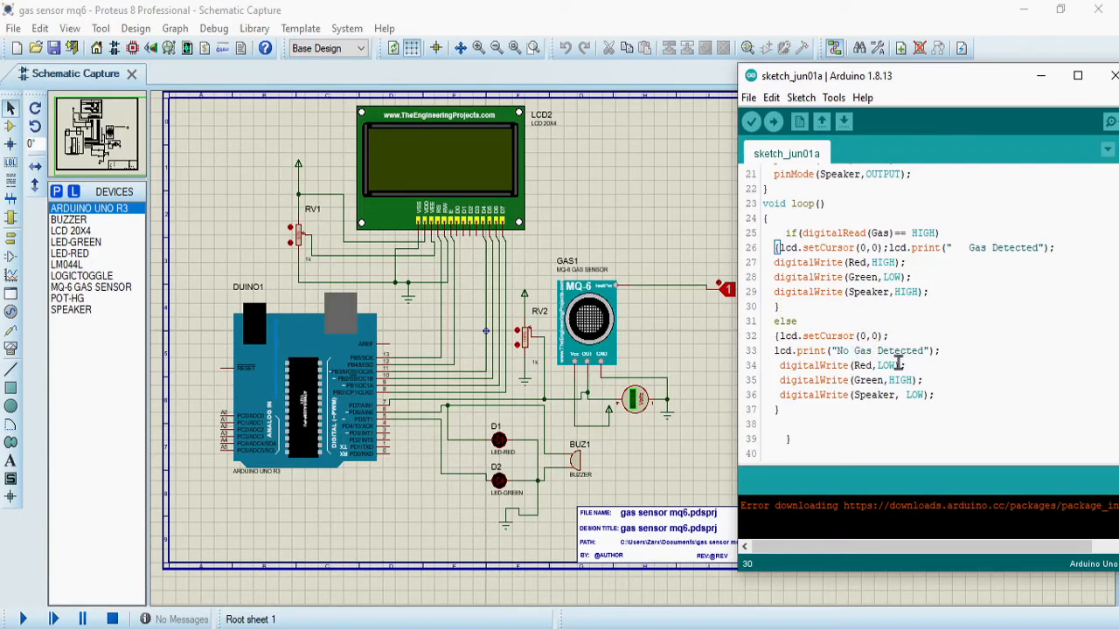
Set the logic toggle back to 0 and examine the sketch's "No Gas Detected" branch
left_click(722, 291)
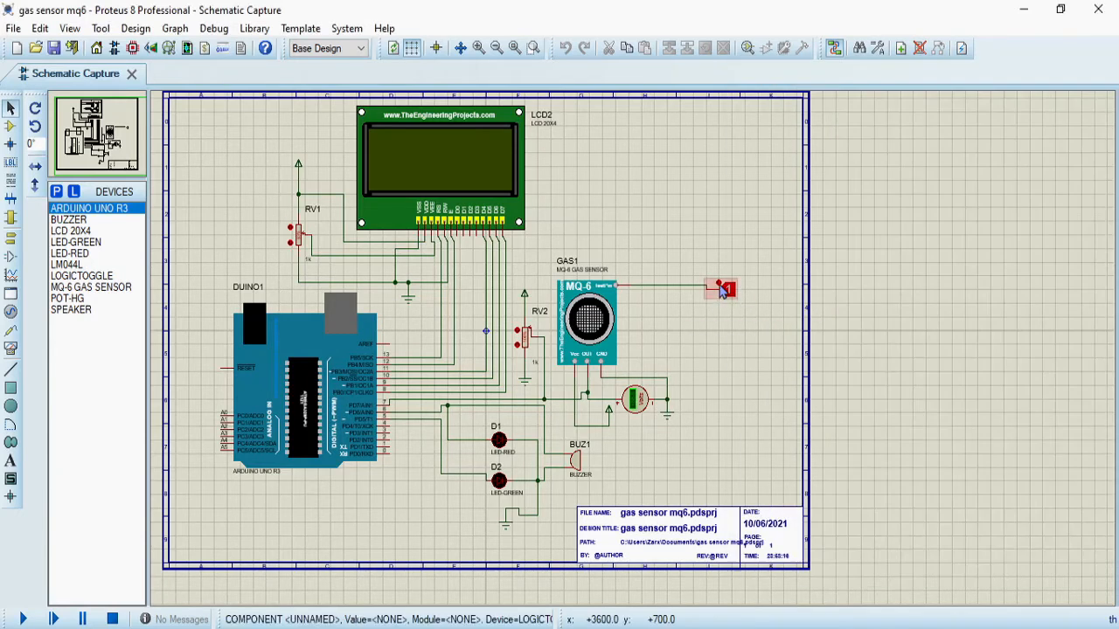
left_click(722, 291)
key("alt+Tab")
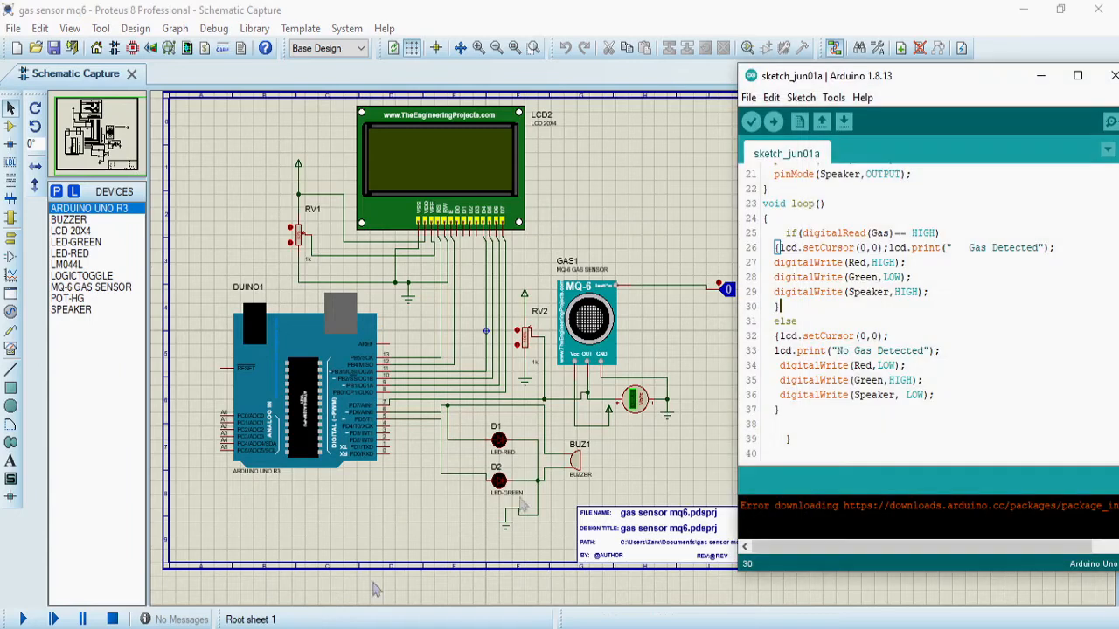
left_click_drag(900, 77, 911, 76)
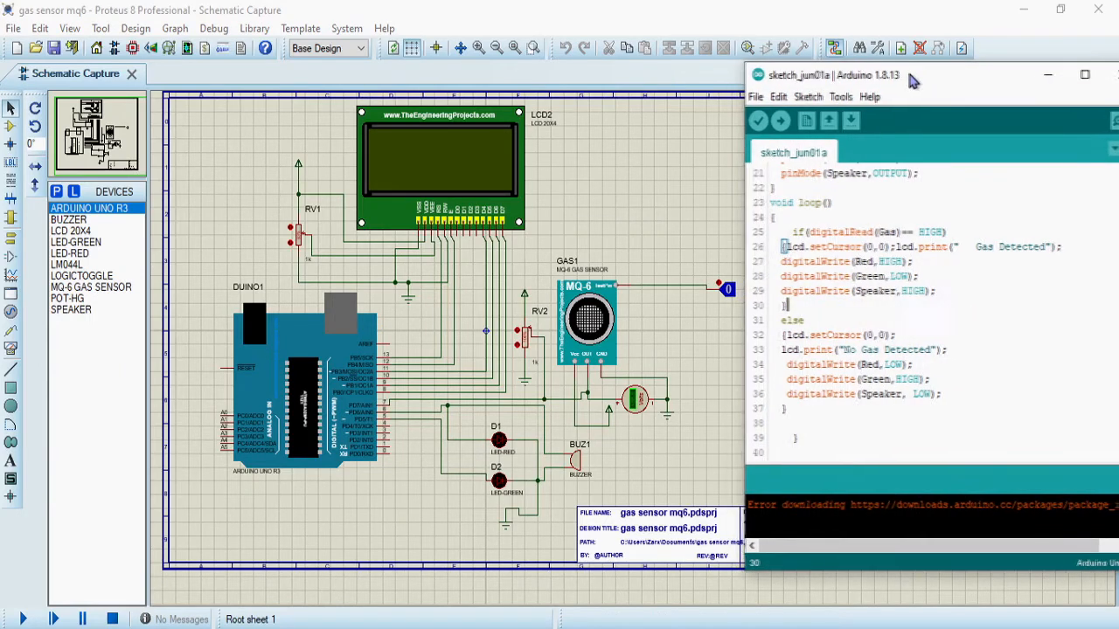
left_click(1005, 349)
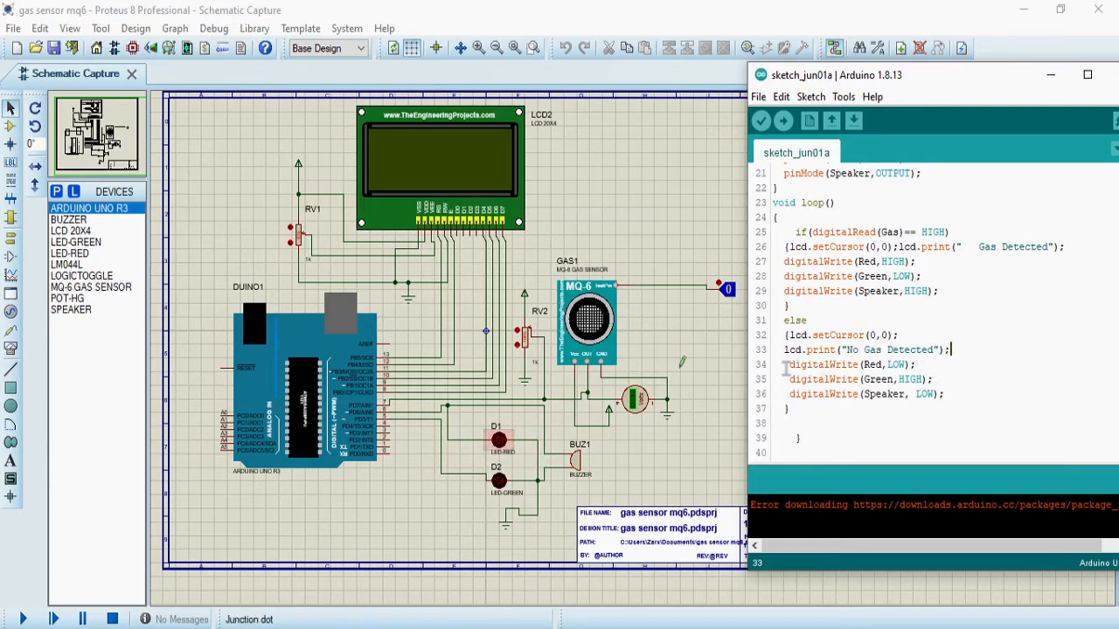
left_click_drag(864, 379, 928, 379)
left_click(934, 379)
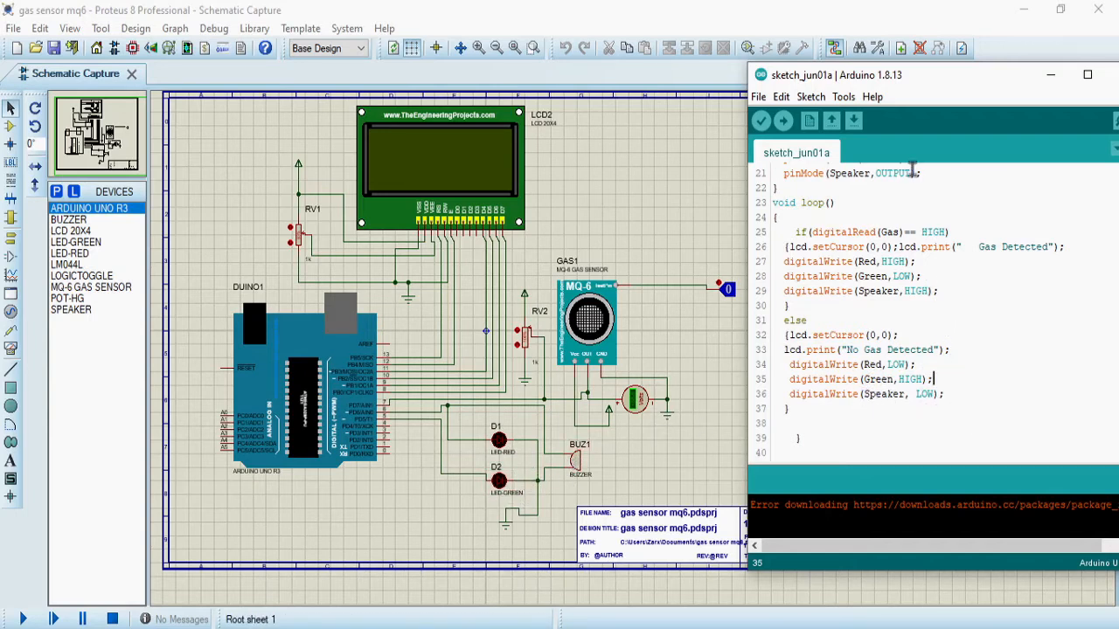
Save the Arduino sketch and export its compiled binary
left_click_drag(894, 80, 802, 71)
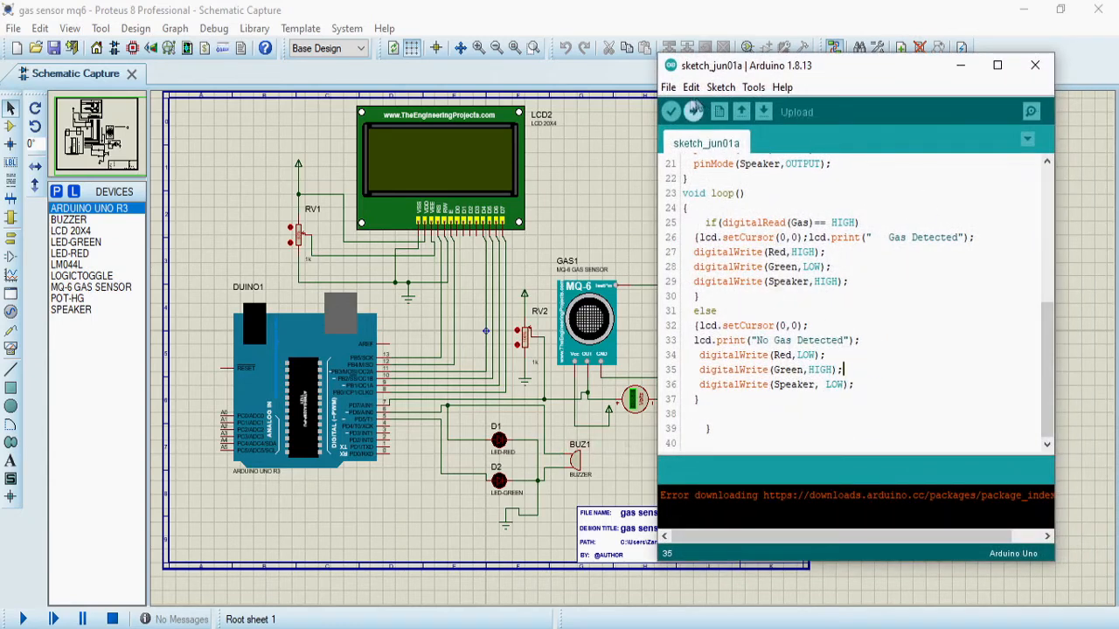
left_click(670, 88)
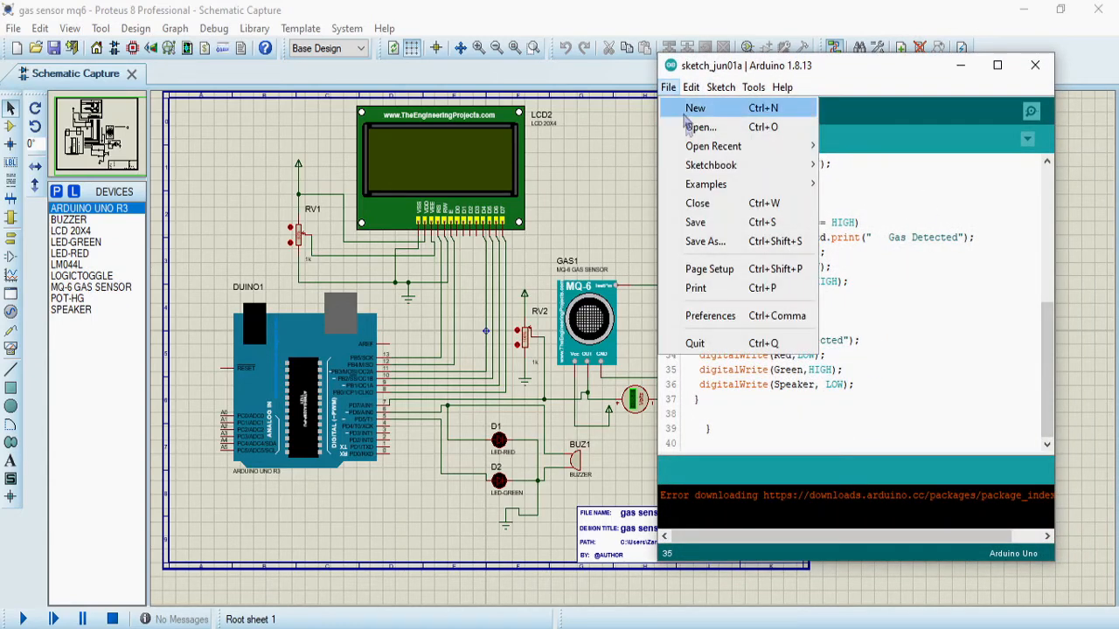
left_click(717, 225)
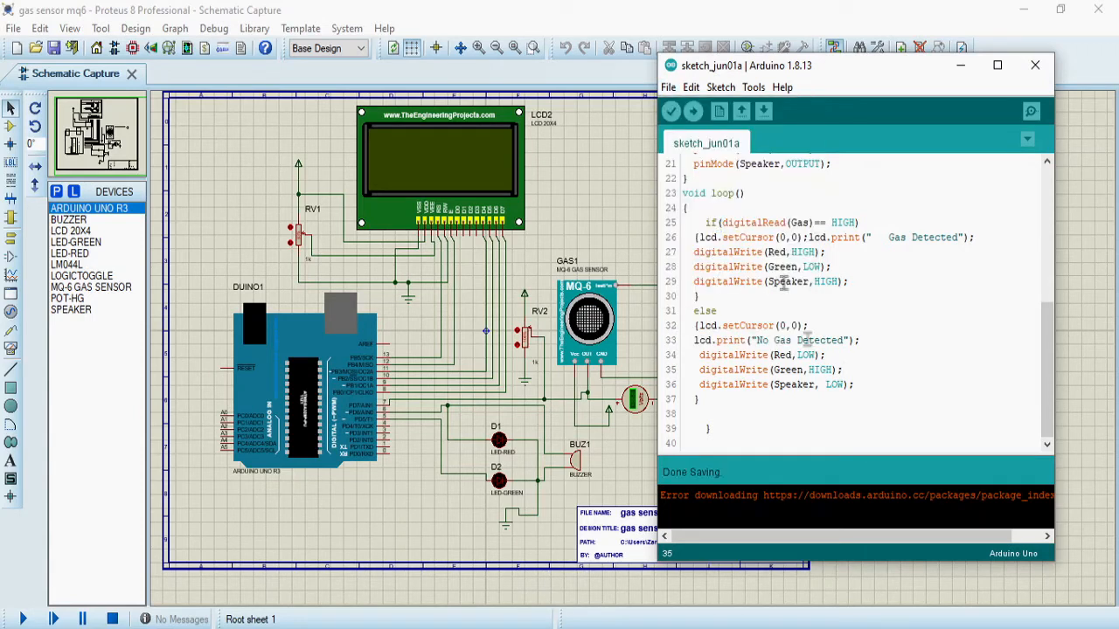
left_click(721, 87)
left_click(776, 170)
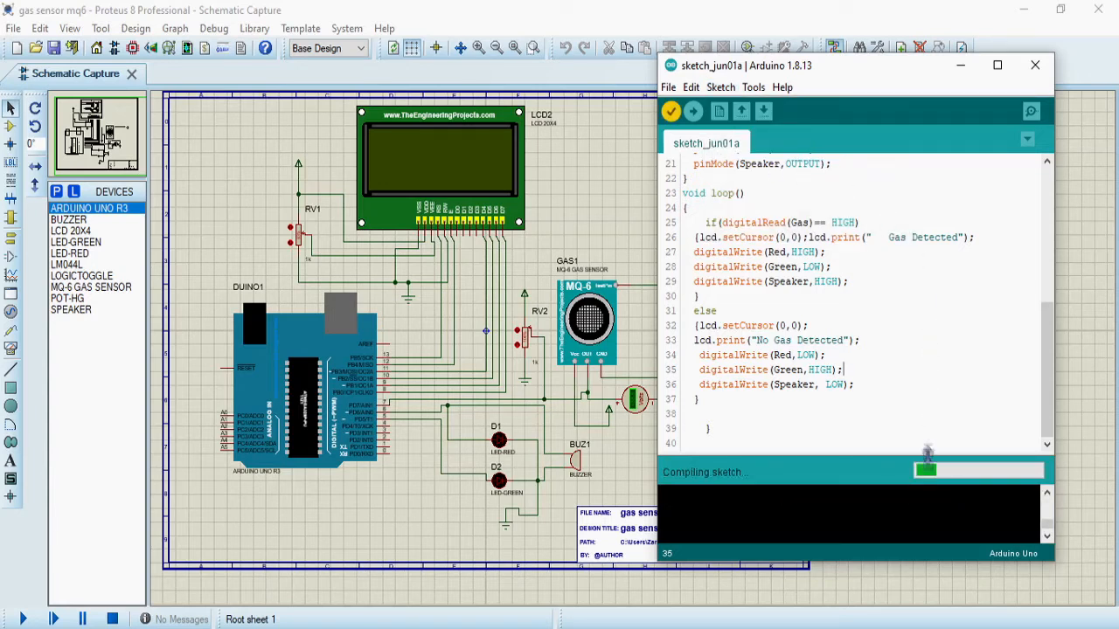
Look through the sketch during compilation and check the compiler's output messages
scroll(921, 386, "up", 4)
scroll(921, 386, "down", 4)
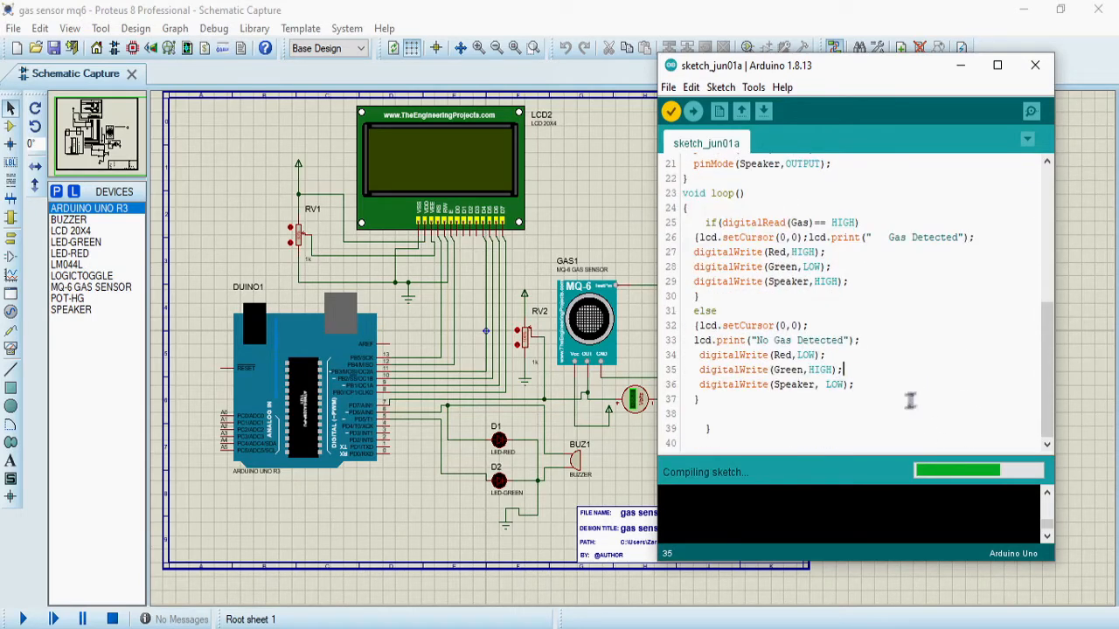
left_click(913, 354)
scroll(928, 376, "up", 5)
scroll(929, 374, "down", 3)
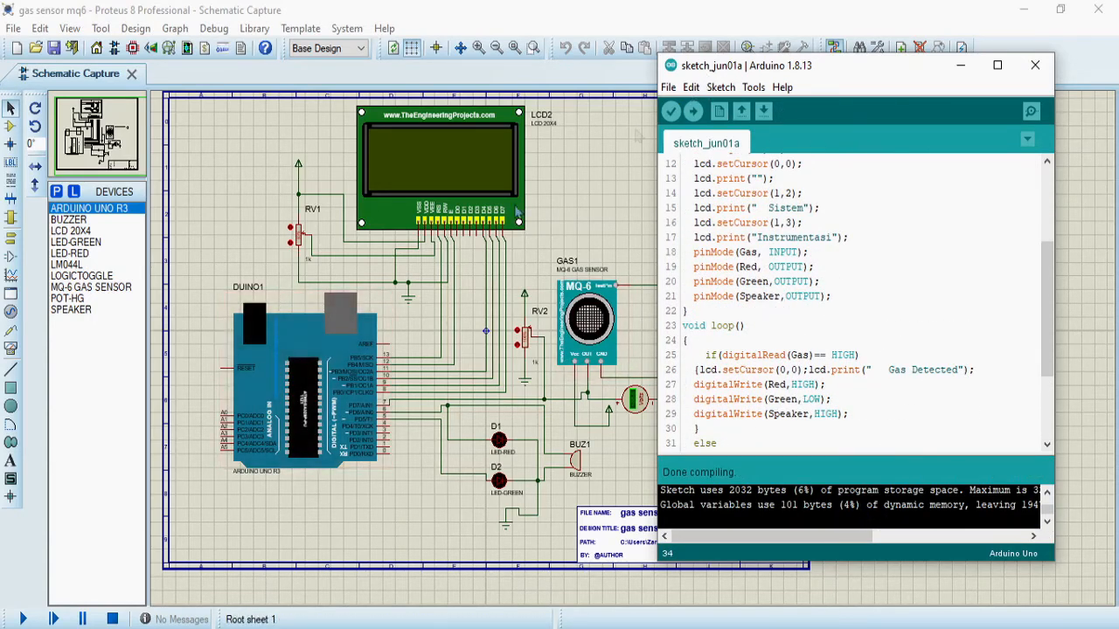
scroll(789, 516, "up", 1)
left_click_drag(789, 535, 753, 537)
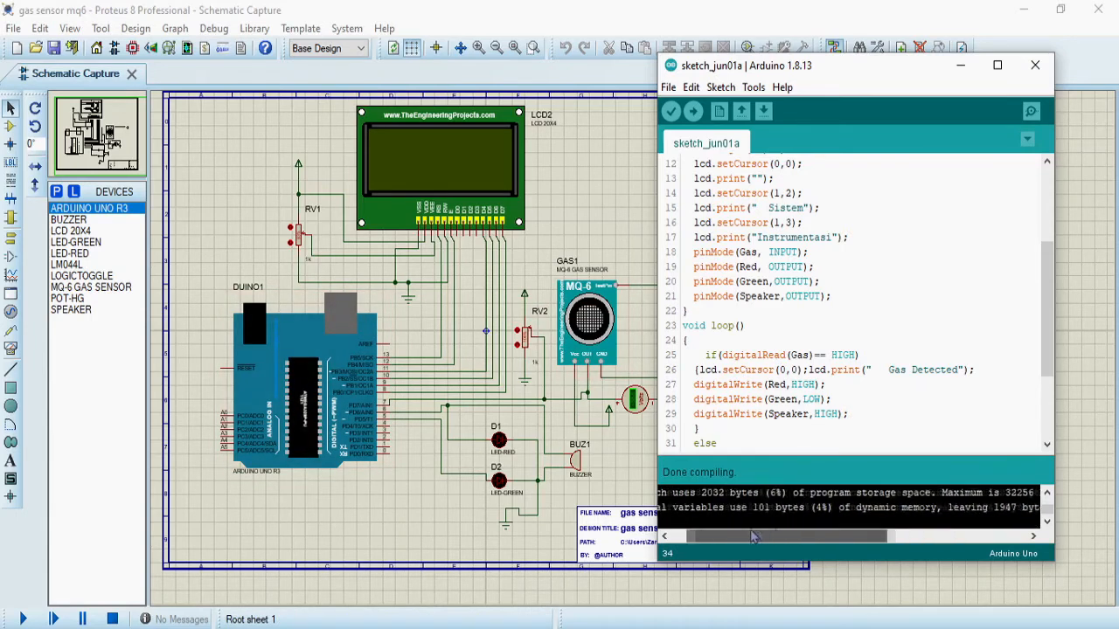
Load sketch_jun01a.ino.standard.hex as the program file of the Arduino Uno component in Proteus
left_click(327, 393)
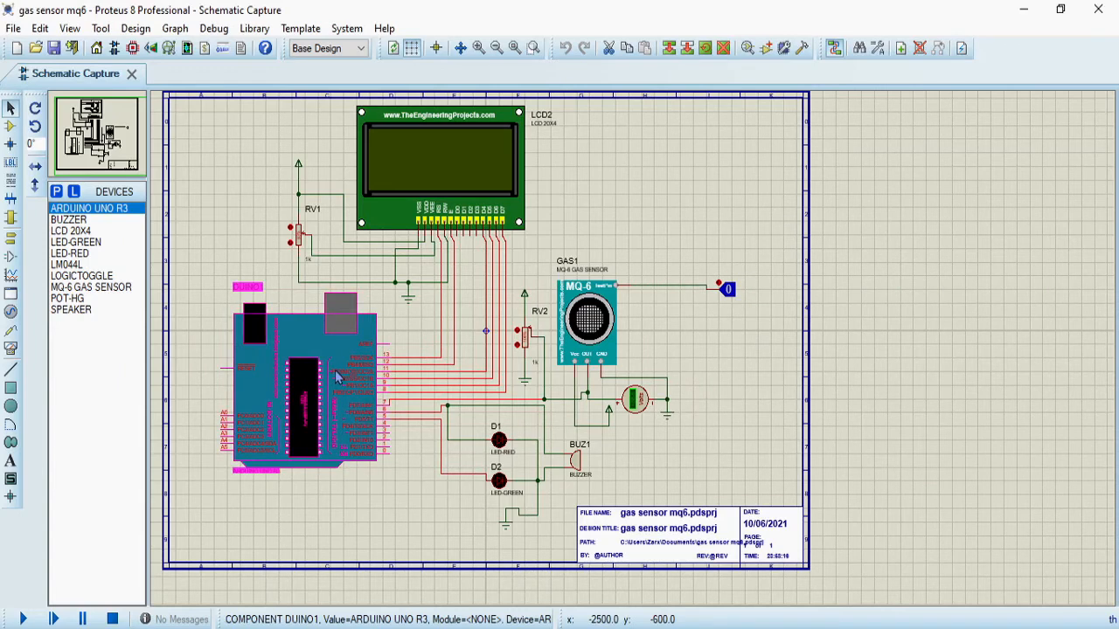
double_click(347, 382)
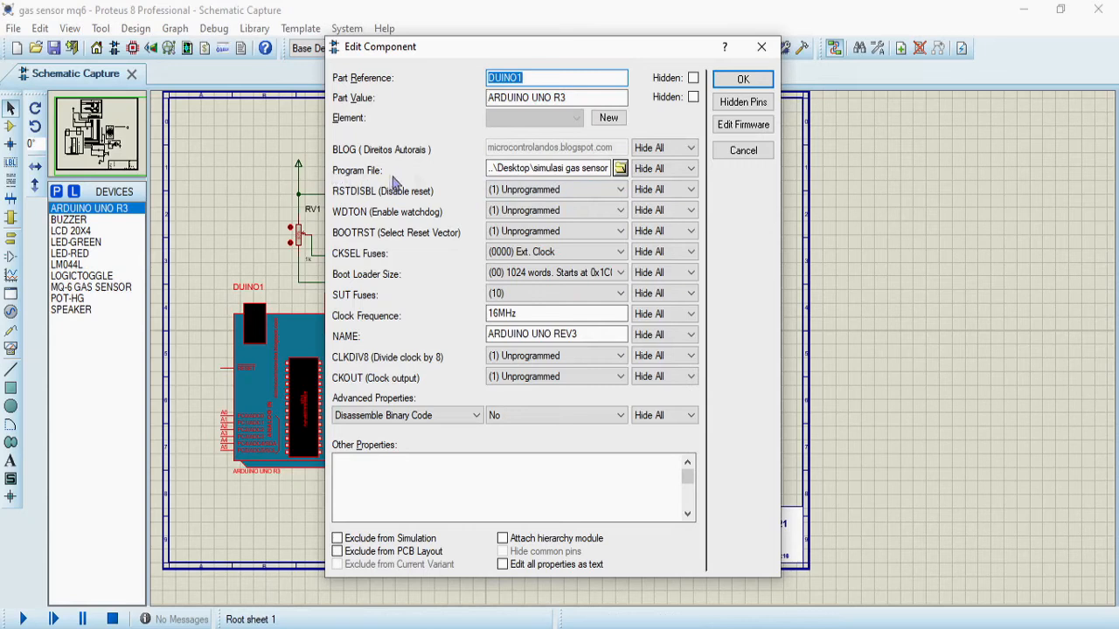
left_click(621, 169)
left_click(620, 168)
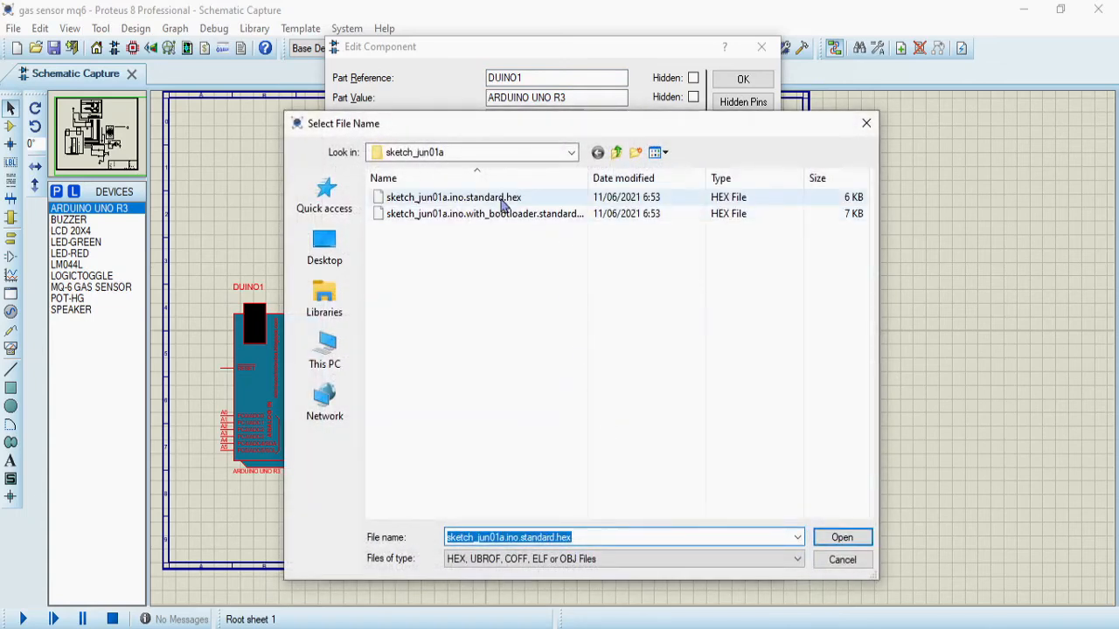
double_click(504, 200)
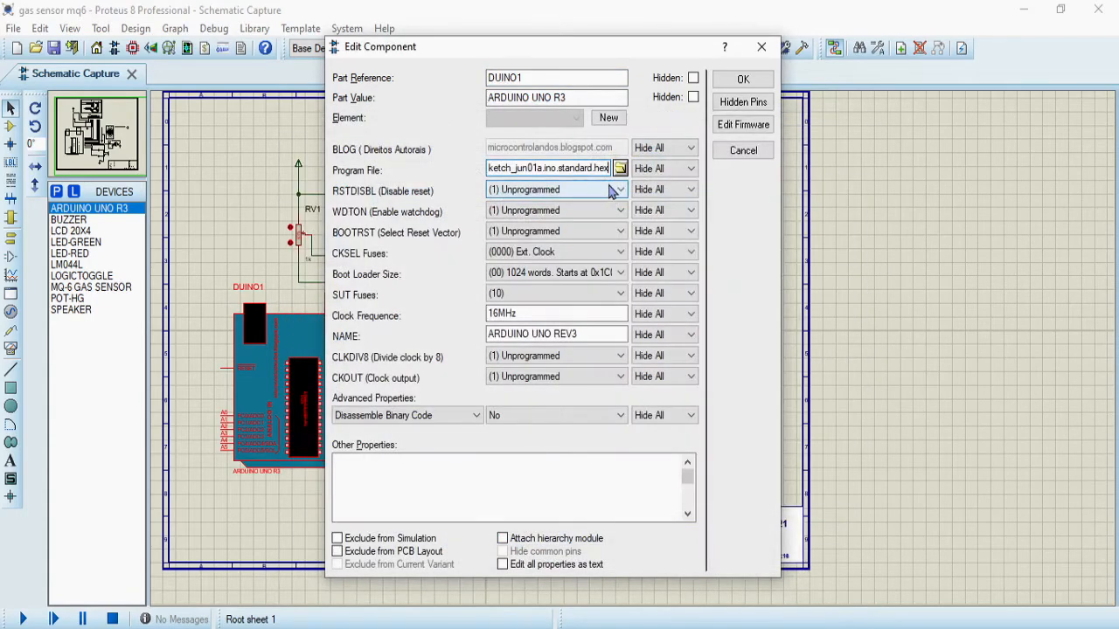
left_click(743, 80)
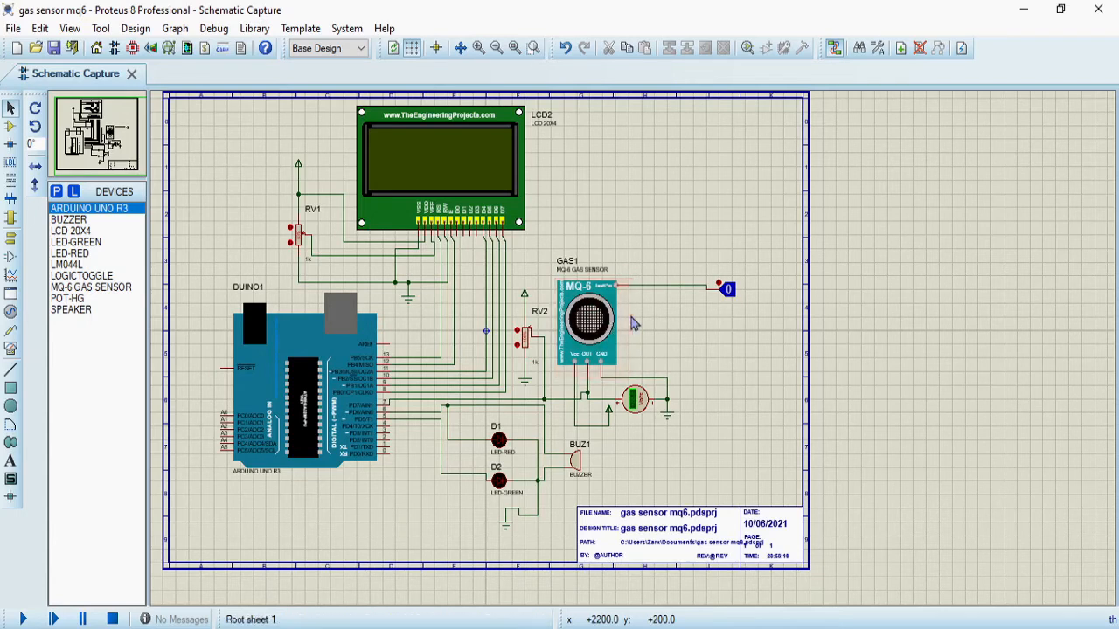
Load GasSensorTEP.HEX from the Gas Sensor Library for Proteus folder as the MQ-6 gas sensor's program file
double_click(593, 322)
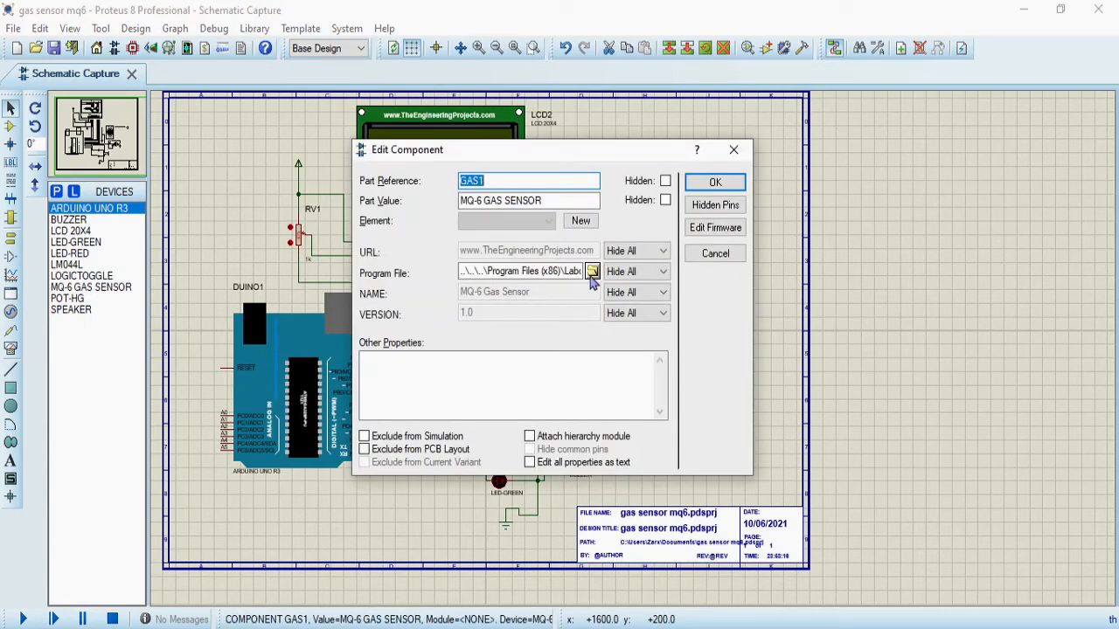
left_click(592, 272)
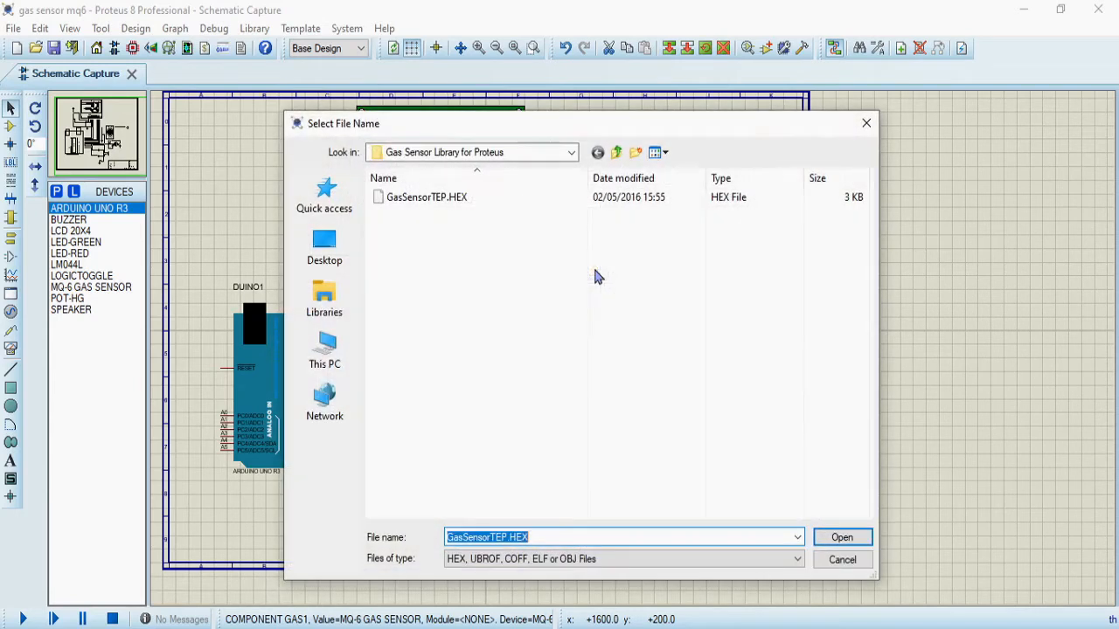
left_click(521, 201)
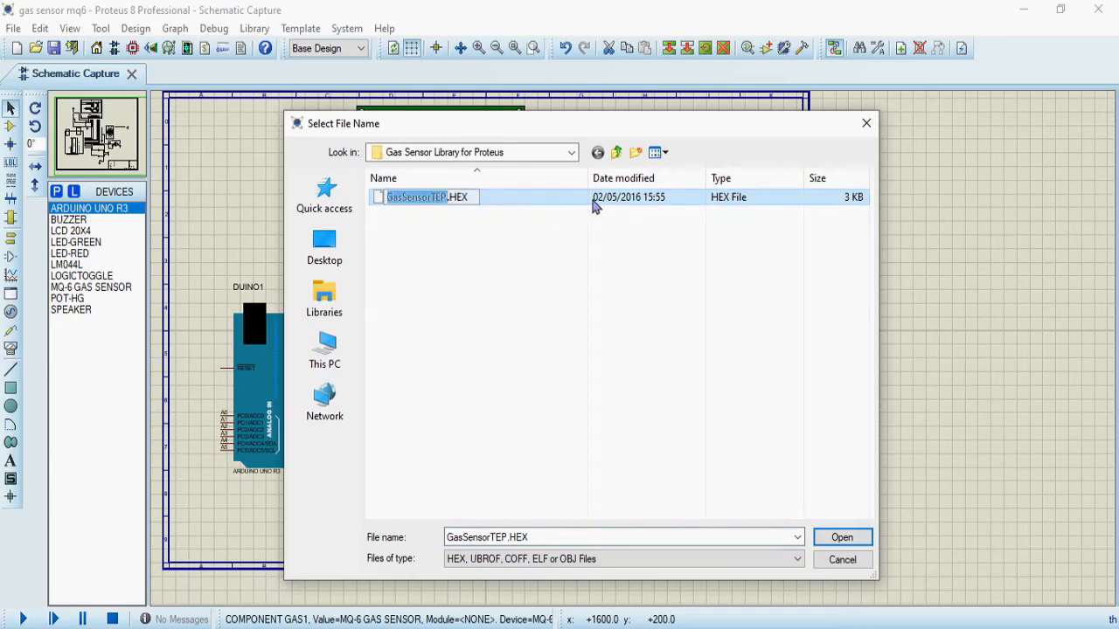
double_click(694, 210)
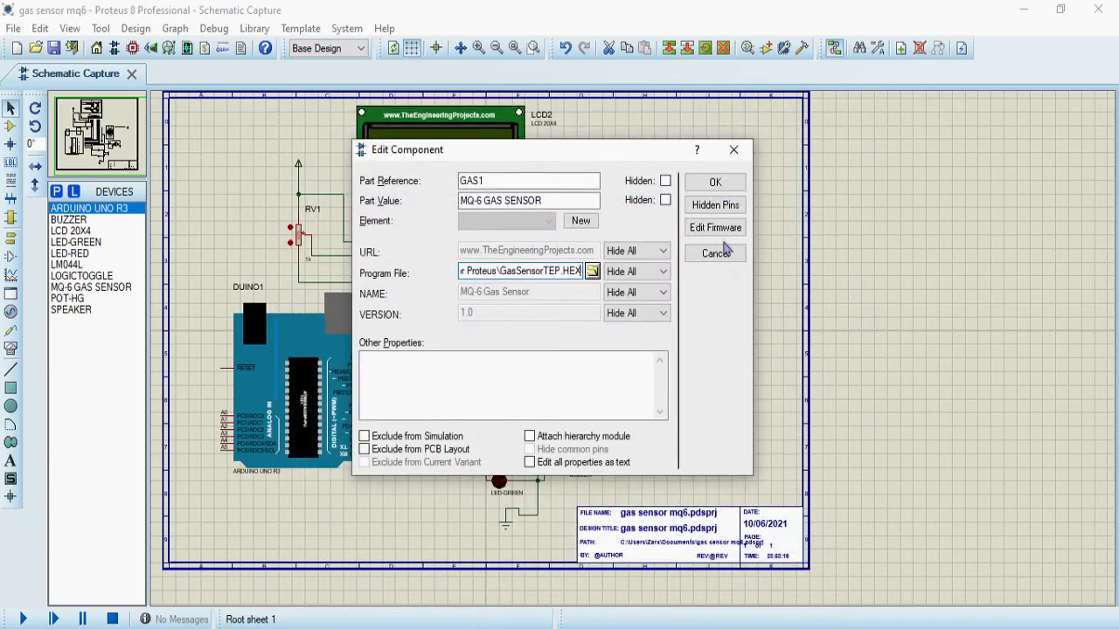
left_click(715, 182)
Run the circuit simulation, switch the logic toggle on the MQ-6 test pin, and stop the simulation
scroll(643, 227, "down", 1)
scroll(699, 259, "up", 1)
scroll(703, 259, "down", 1)
scroll(695, 261, "up", 1)
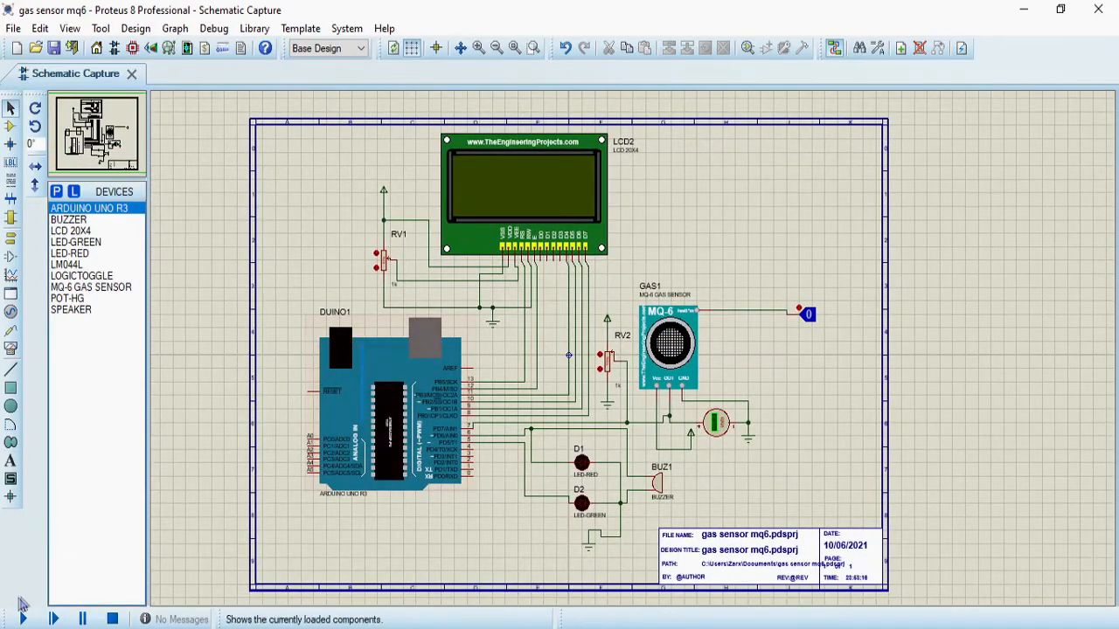
left_click(25, 619)
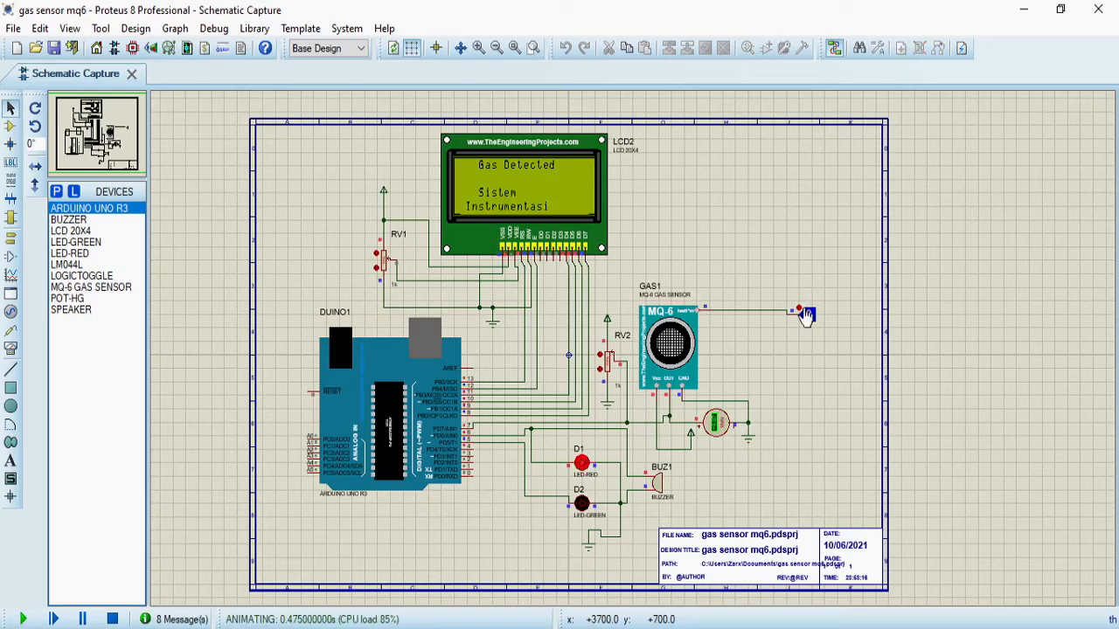
left_click(802, 315)
left_click(112, 619)
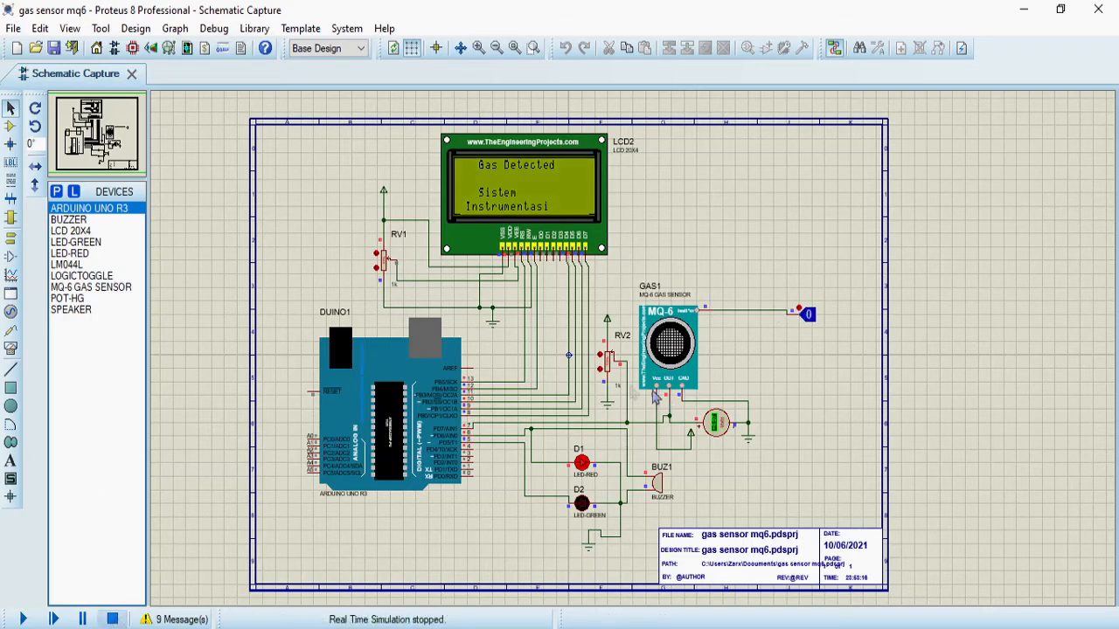
Rerun the simulation, flip the gas sensor's logic toggle repeatedly between 0 and 1 to test the response, and stop it
scroll(658, 341, "up", 2)
scroll(657, 339, "down", 1)
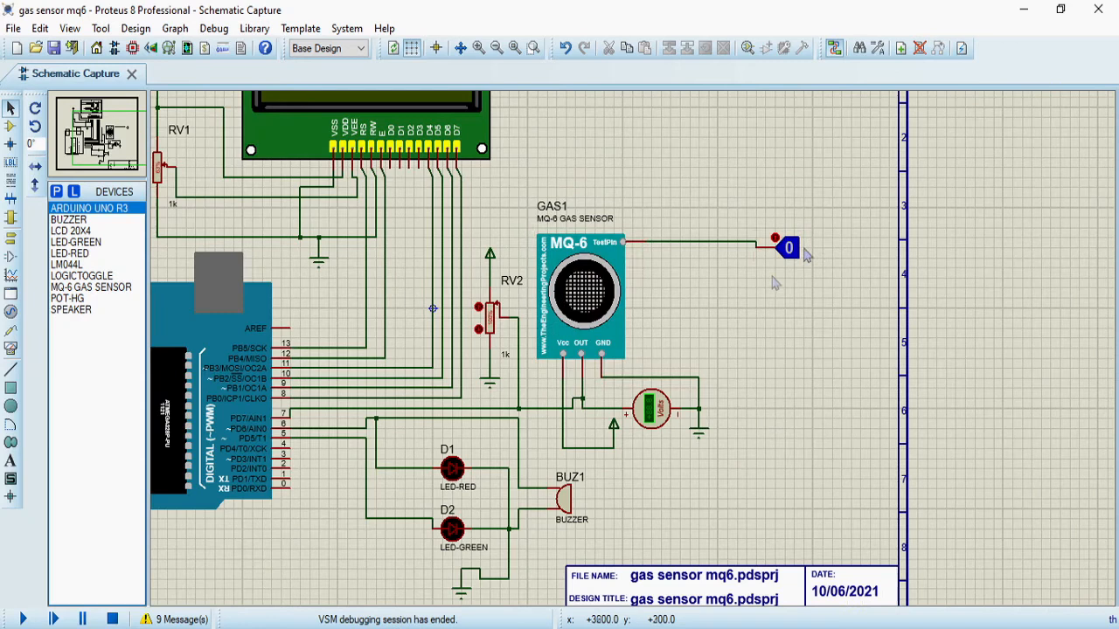
left_click_drag(495, 322, 493, 333)
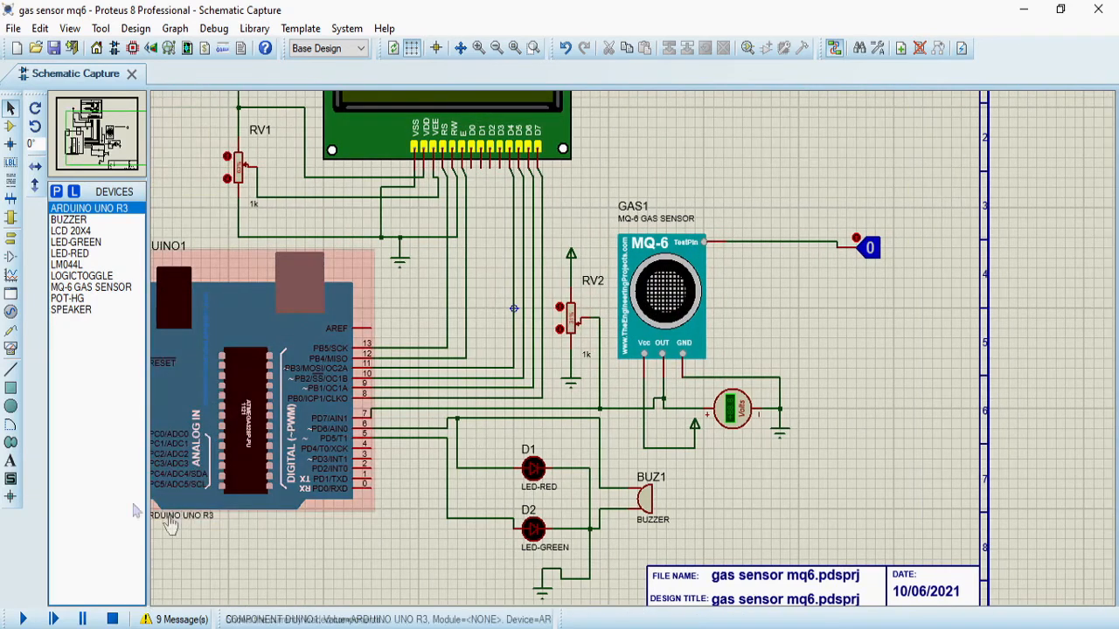
left_click(22, 618)
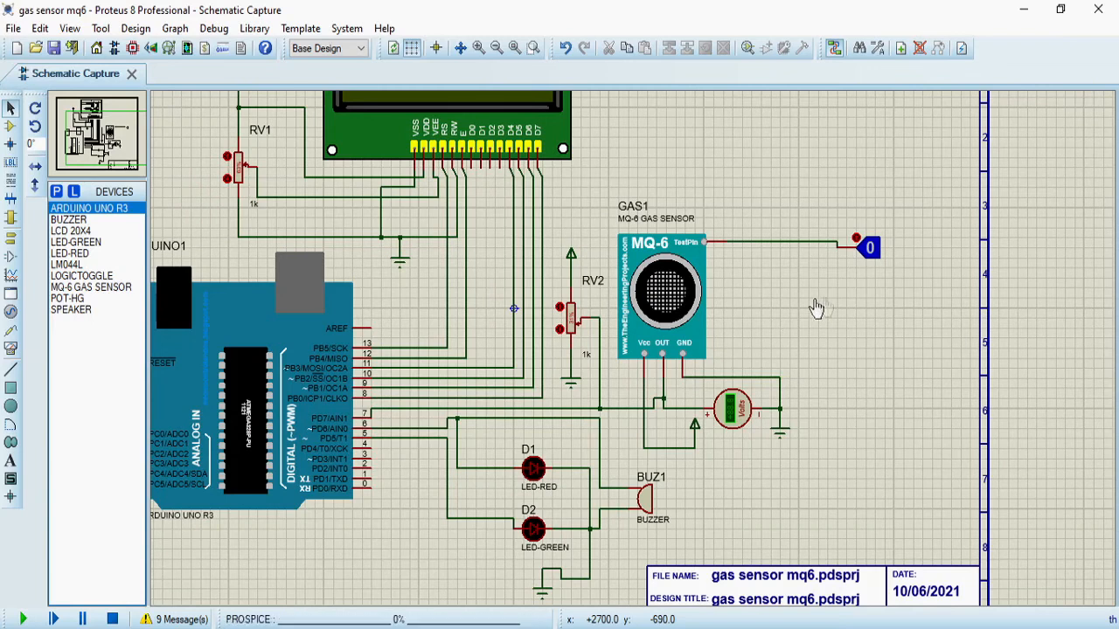
scroll(814, 306, "down", 1)
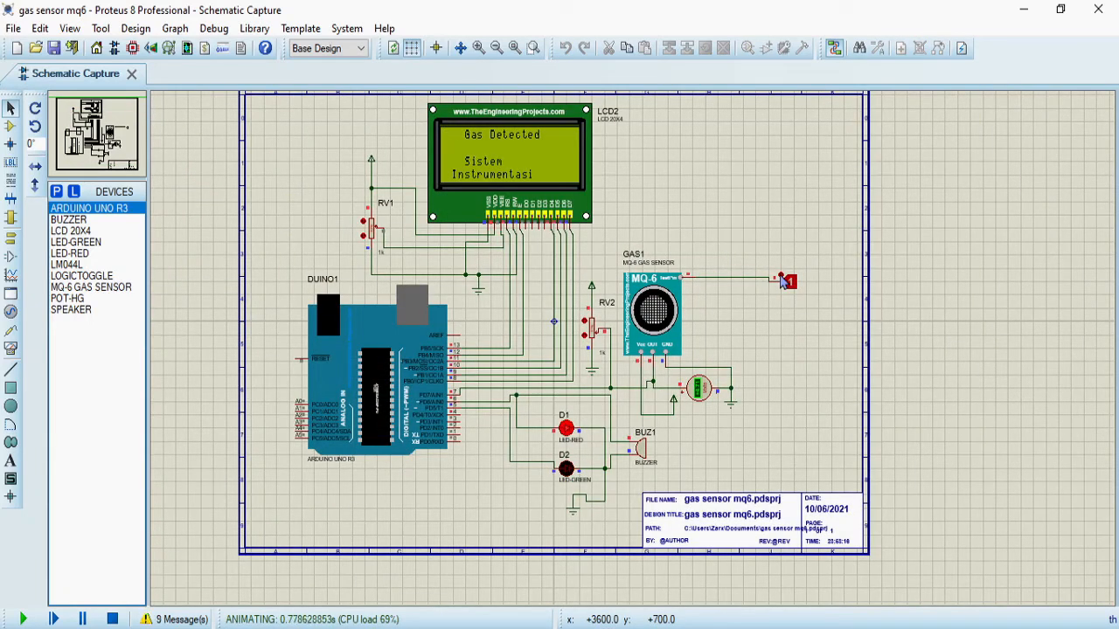
left_click(783, 281)
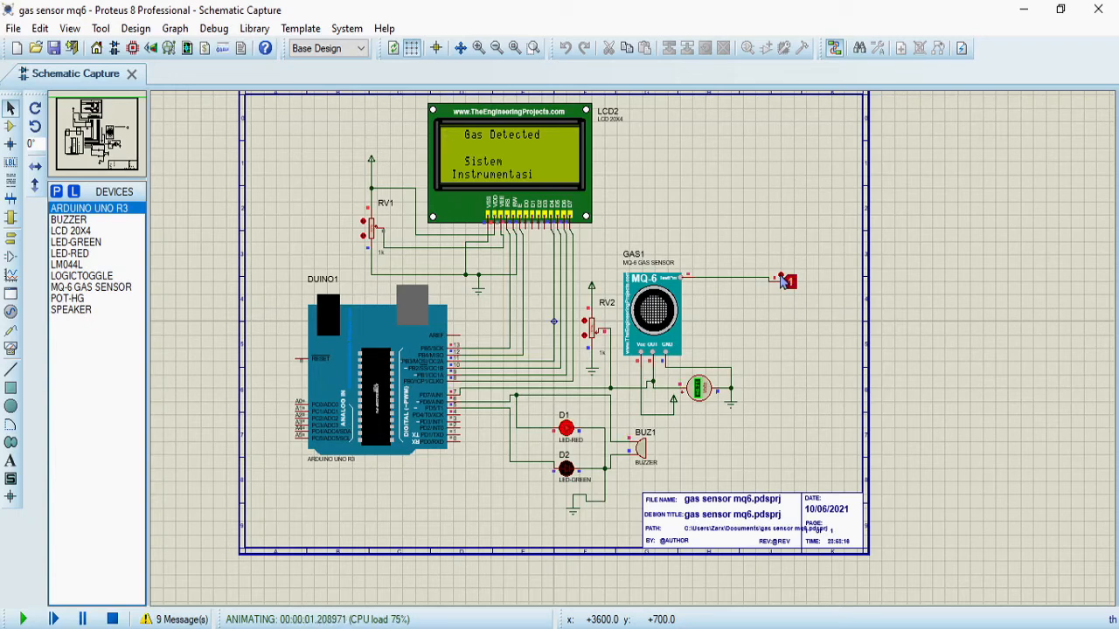
left_click(783, 281)
left_click(783, 281)
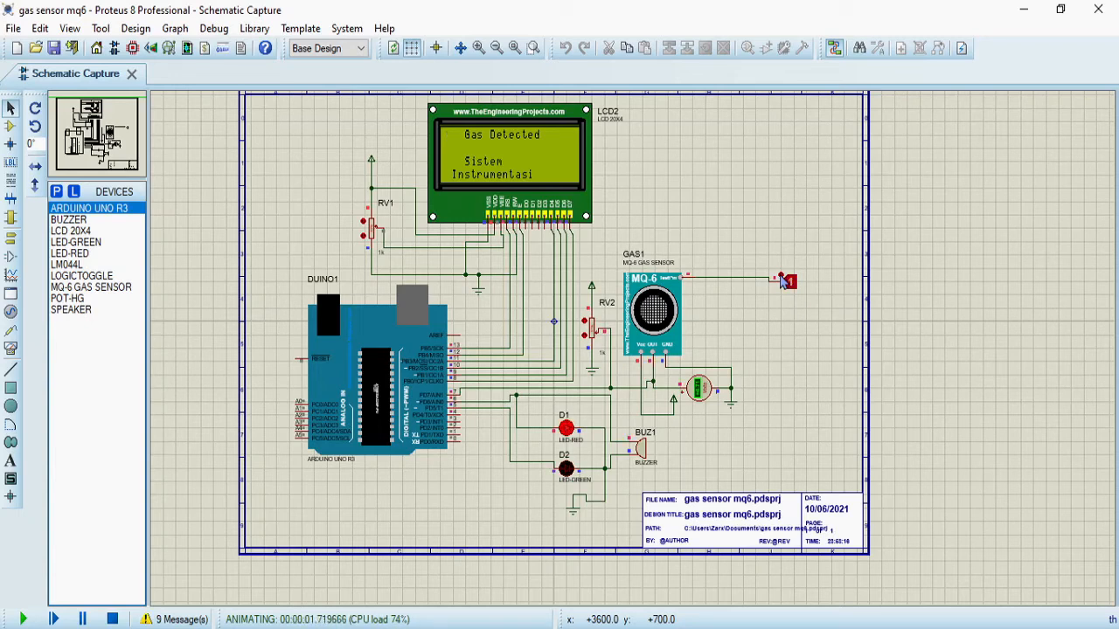
left_click(112, 619)
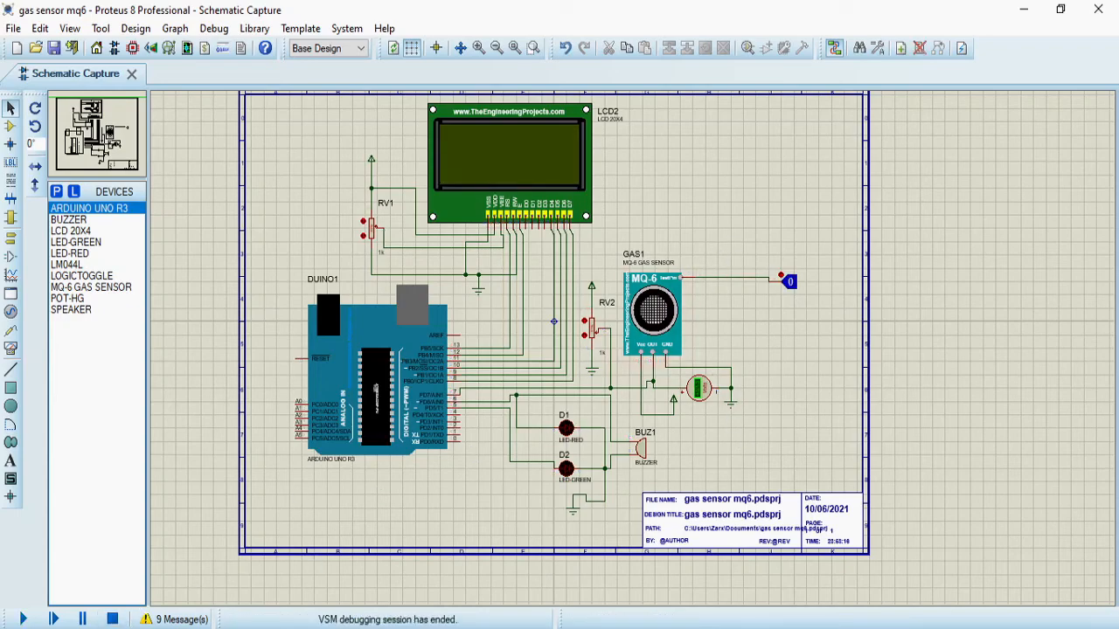